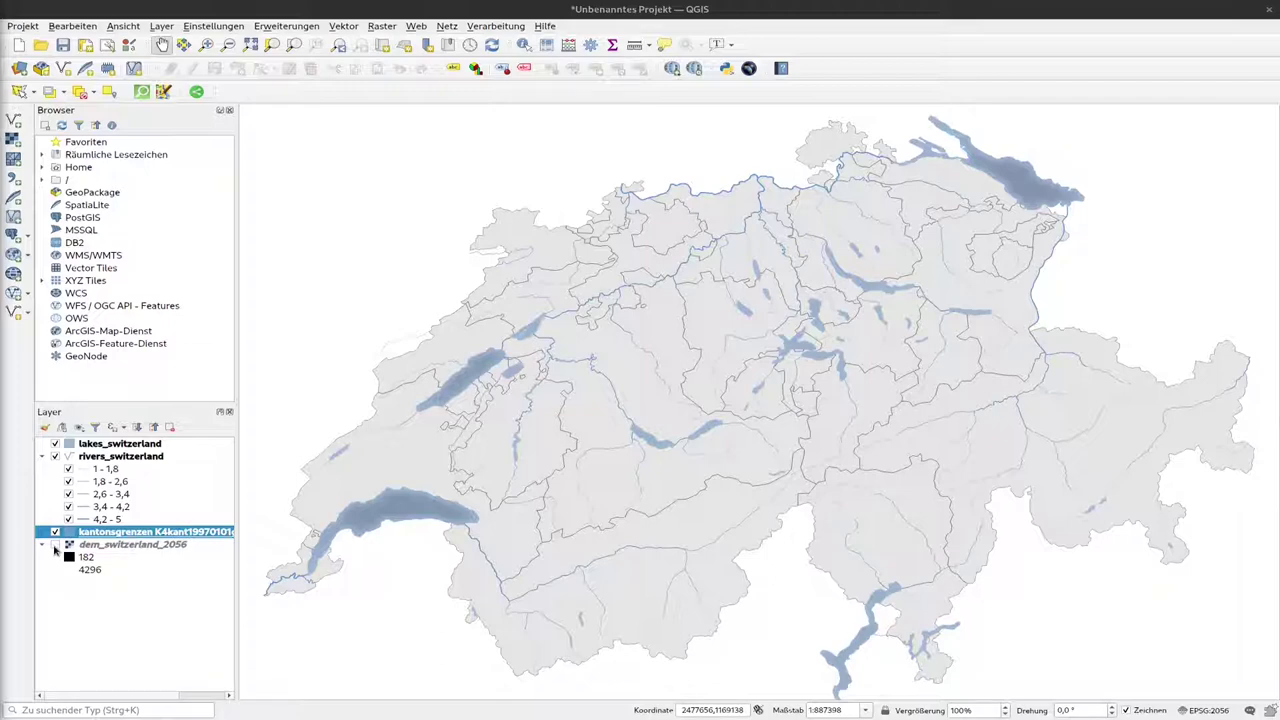
click(55, 545)
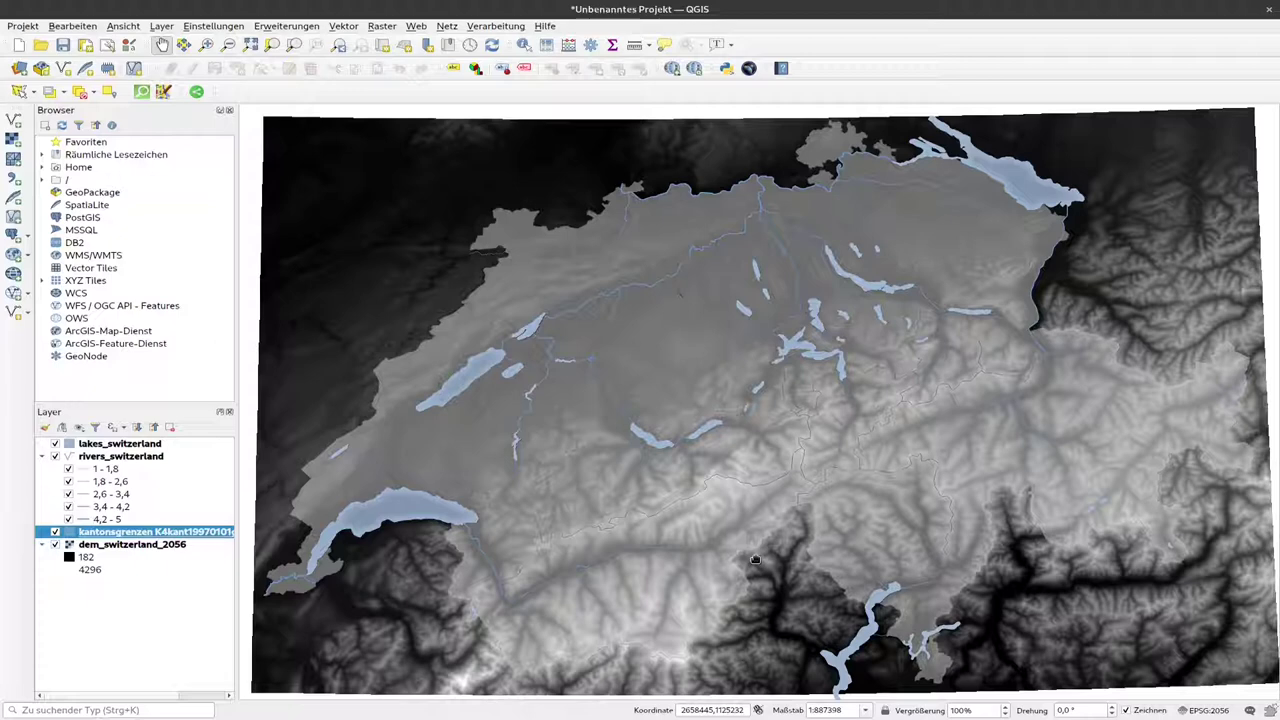
click(104, 547)
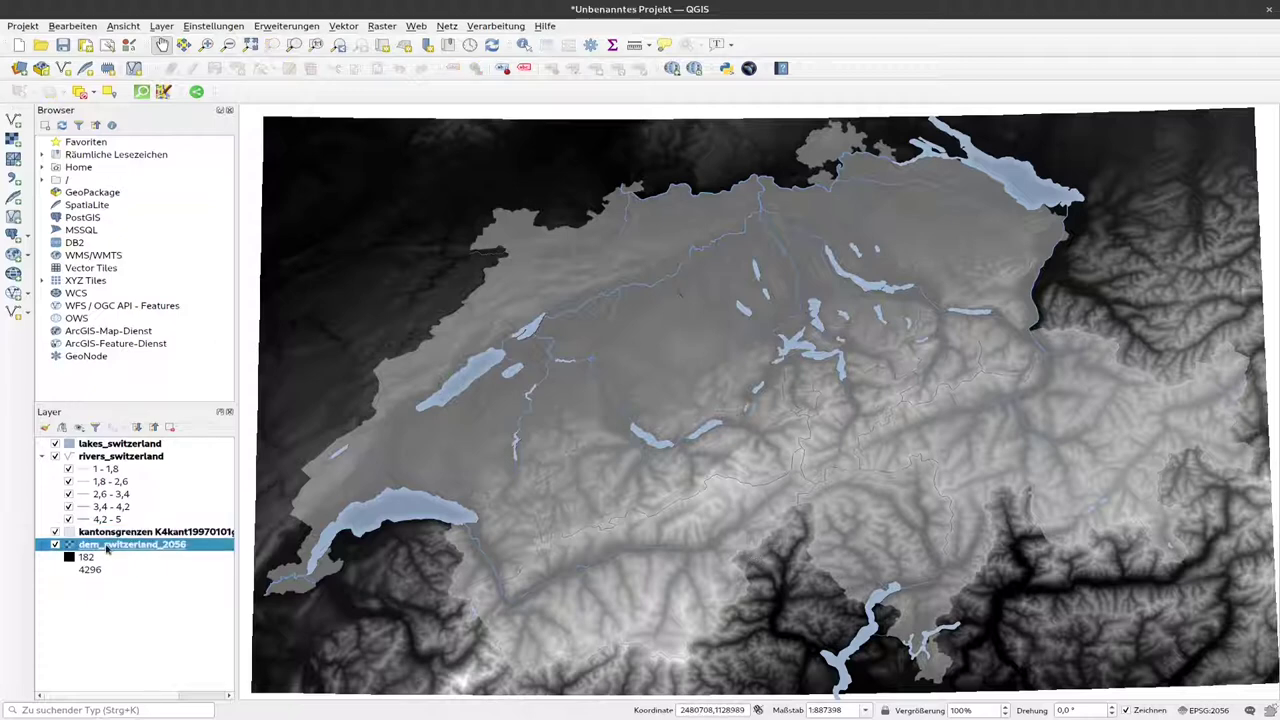
Step: Switch dem_switzerland_2056 to singleband pseudocolour rendering and bring up the BrBG colour ramp
right_click(106, 548)
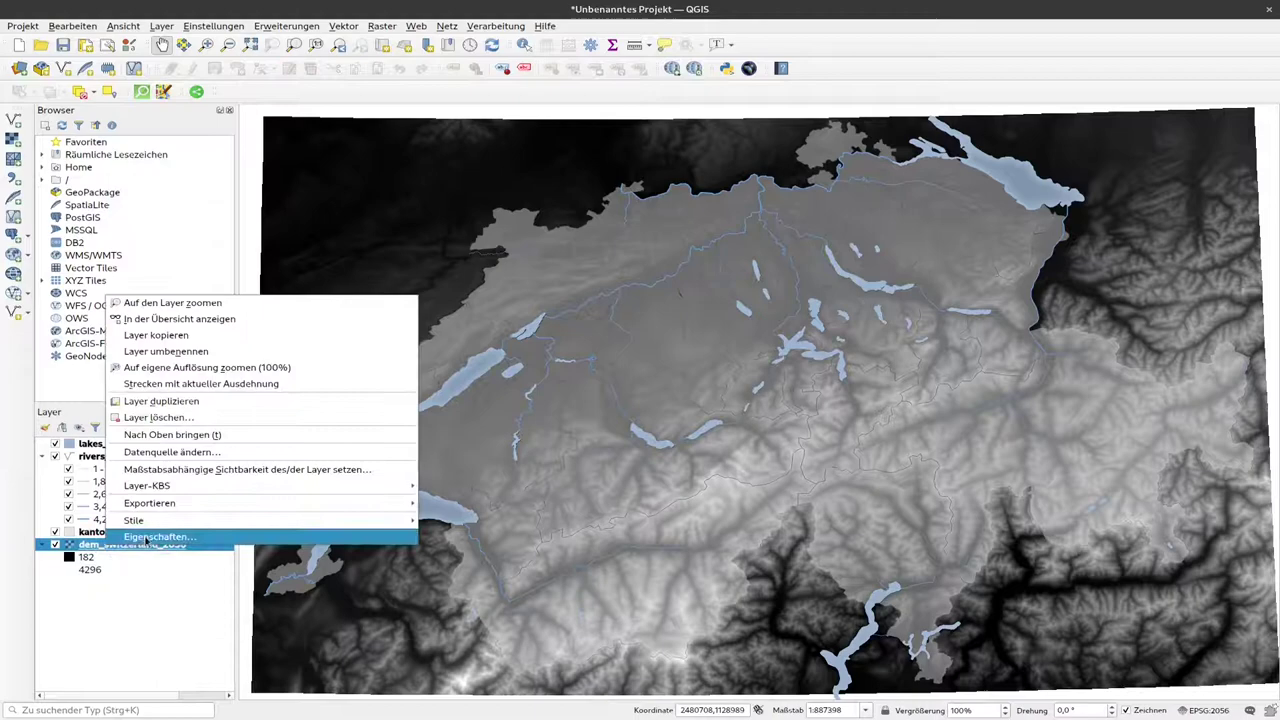
click(152, 538)
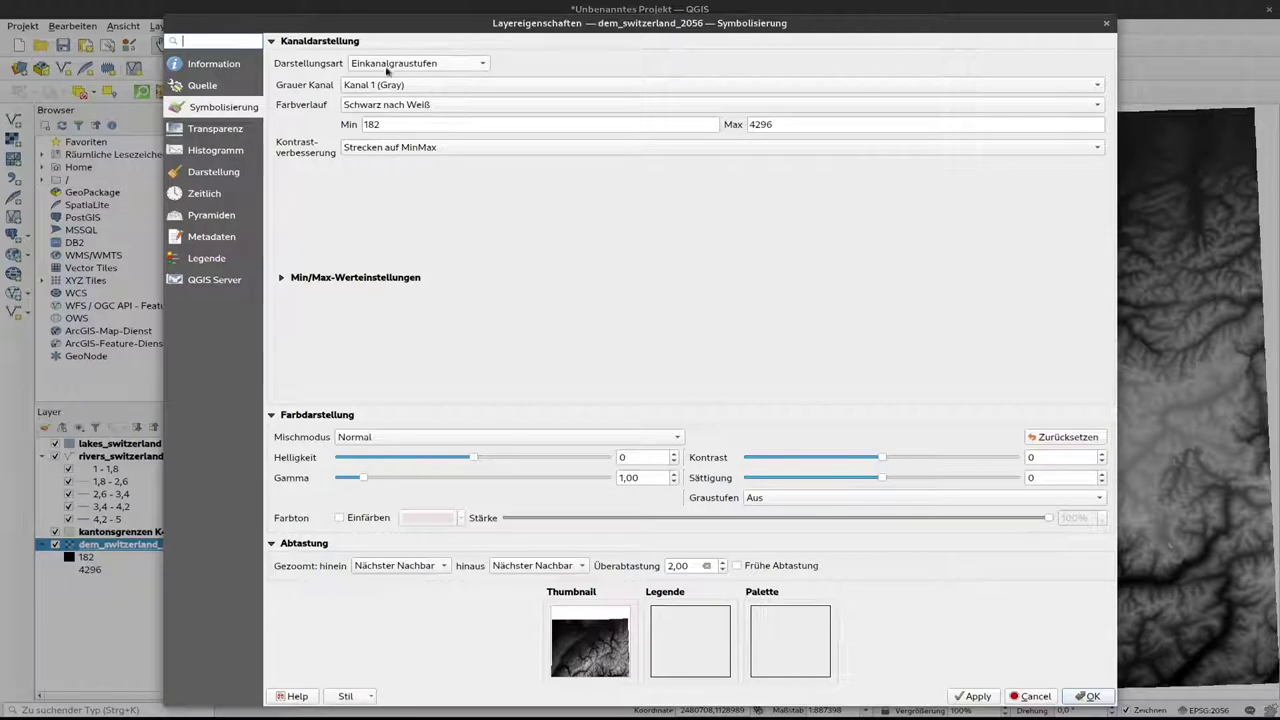
click(449, 70)
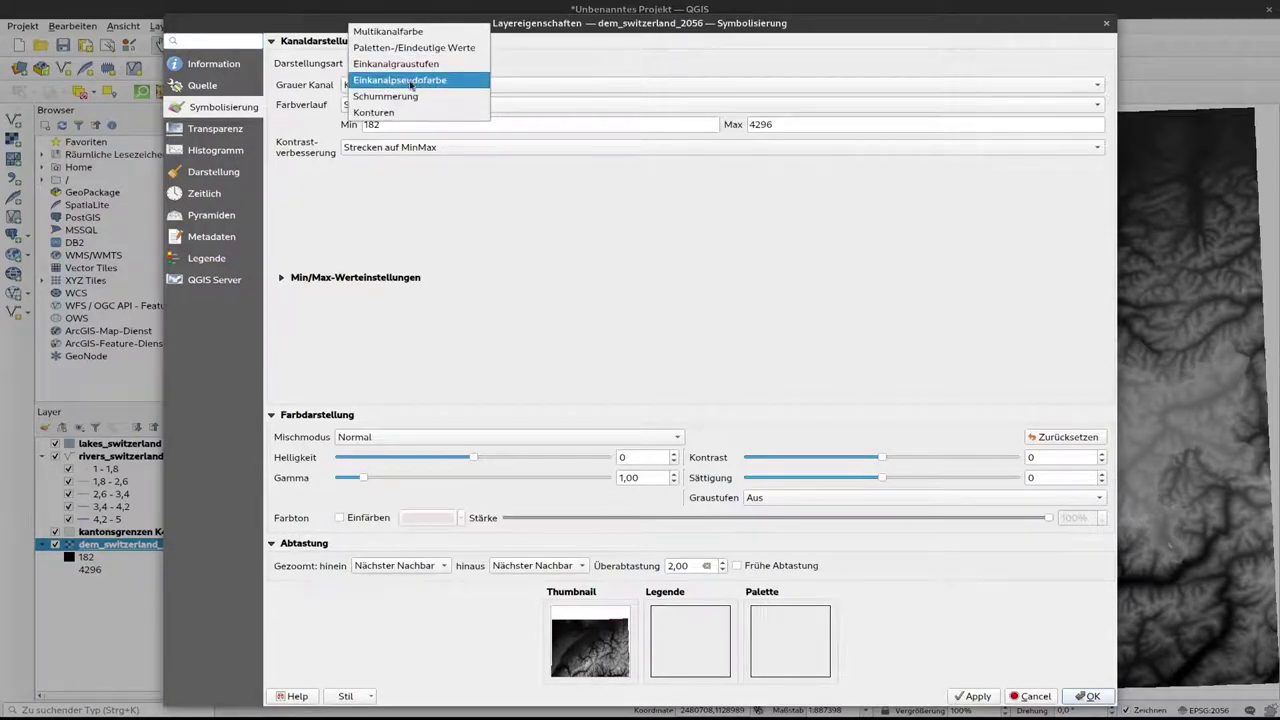
click(436, 85)
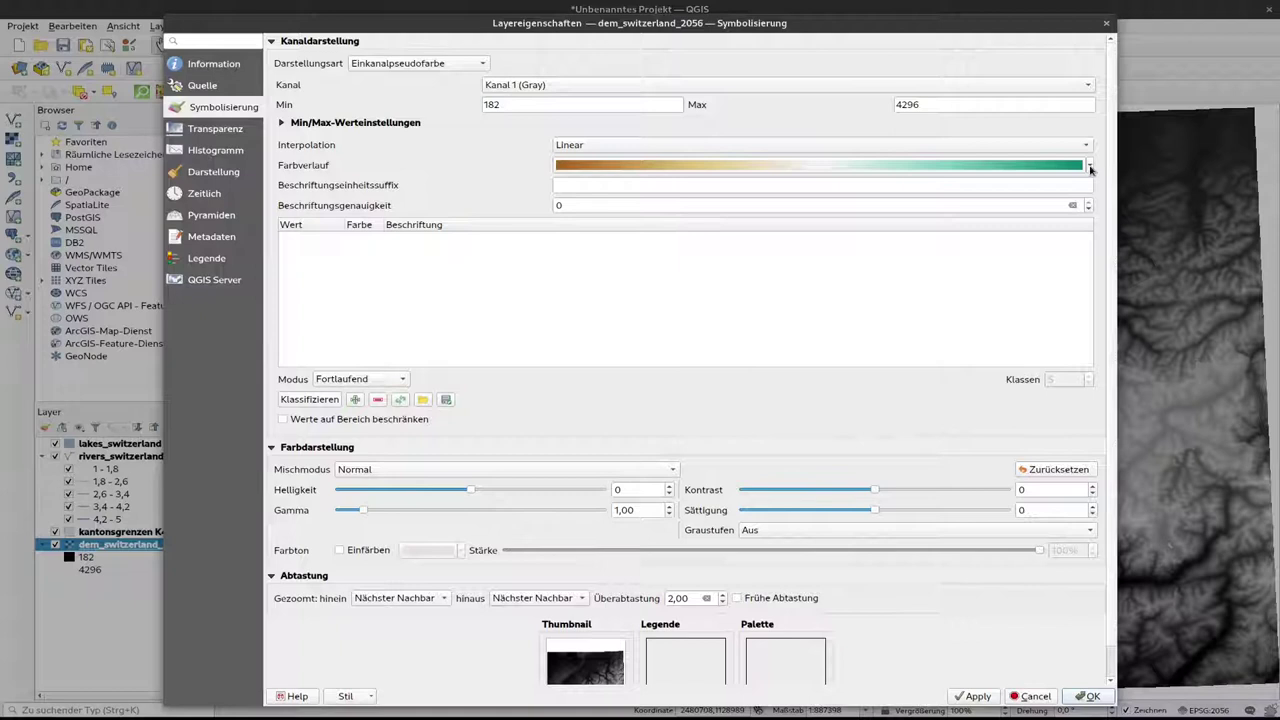
click(1090, 170)
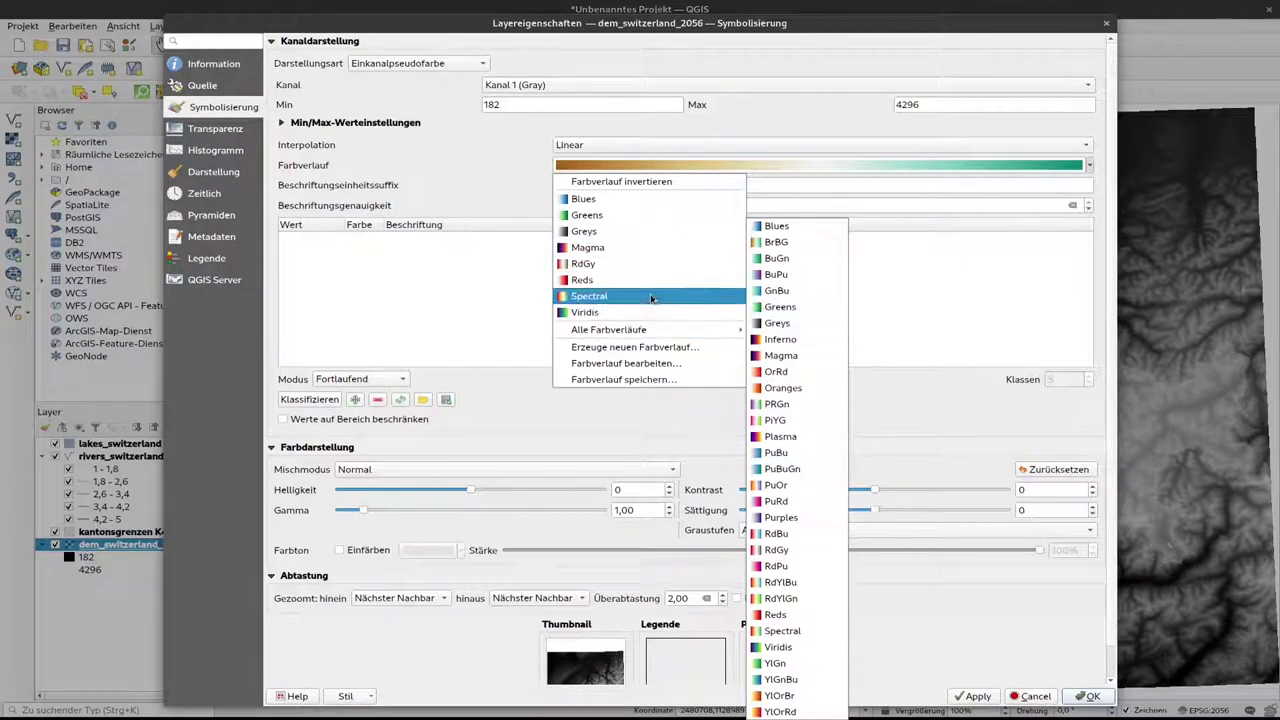
mouse_move(608, 330)
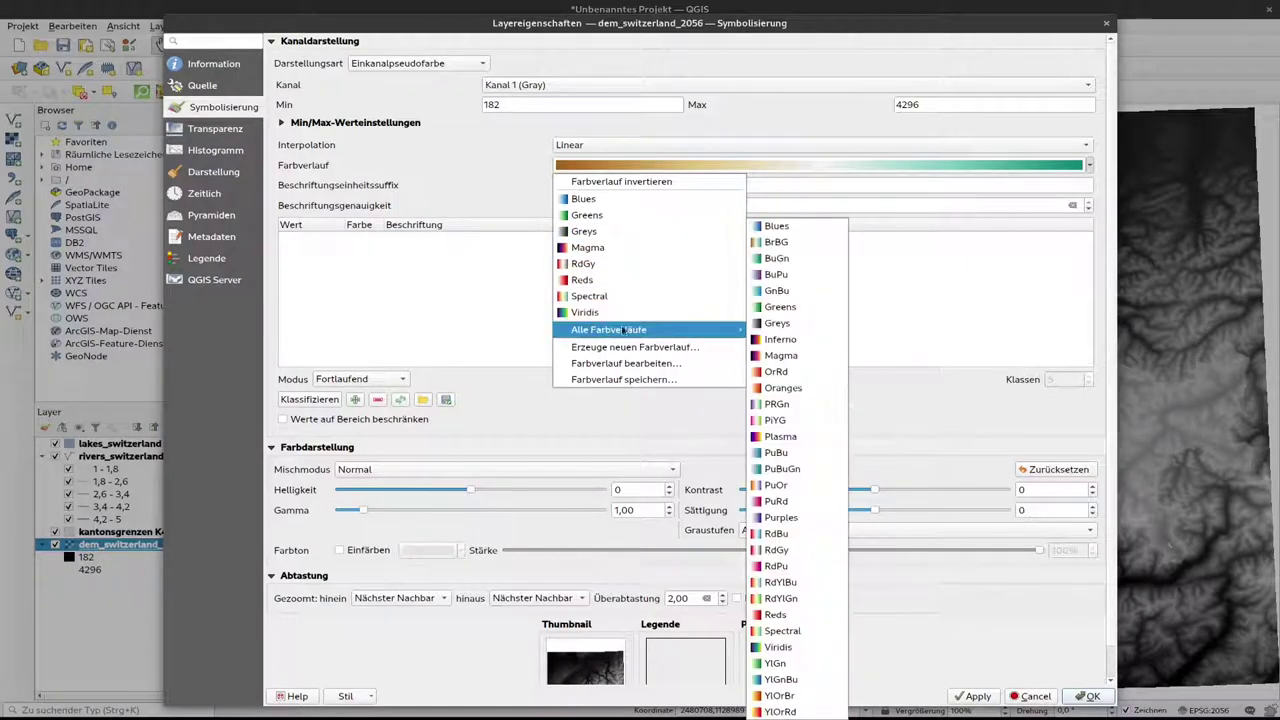
Step: Apply the BrBG ramp, invert it so lowlands are teal and peaks brown, reclassify and confirm
click(787, 249)
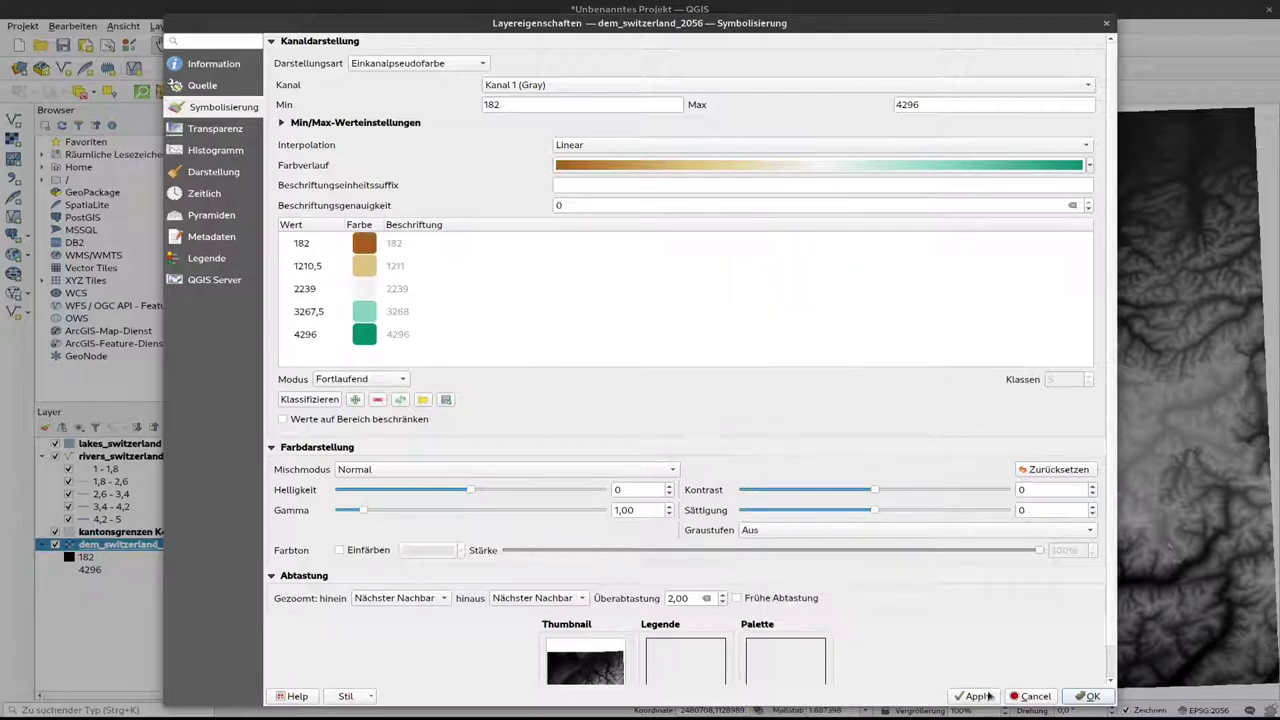
click(978, 696)
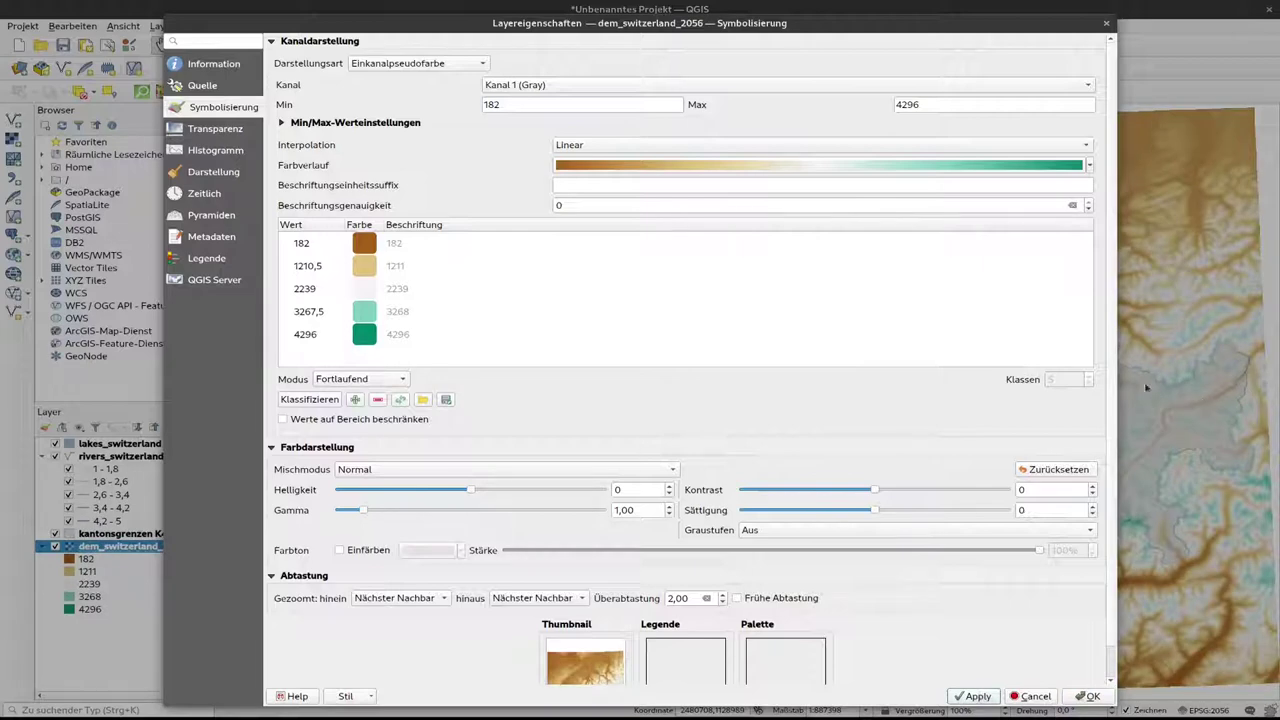
click(1090, 166)
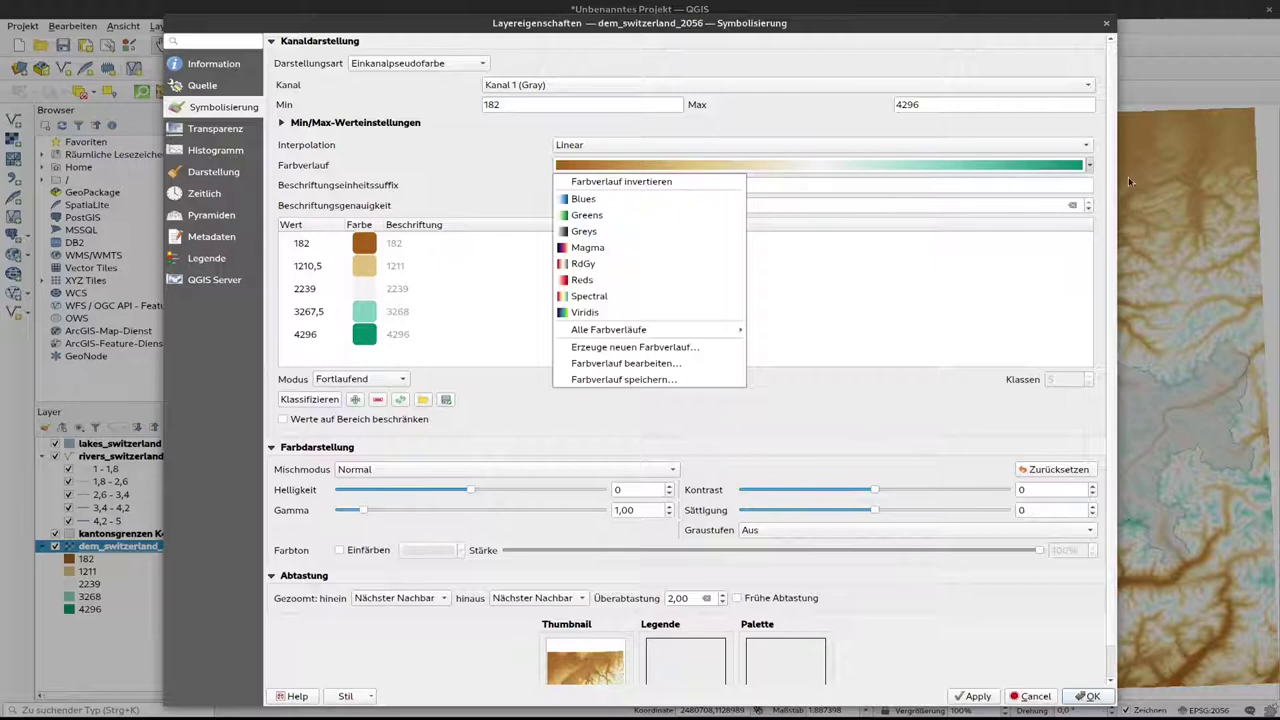
click(651, 181)
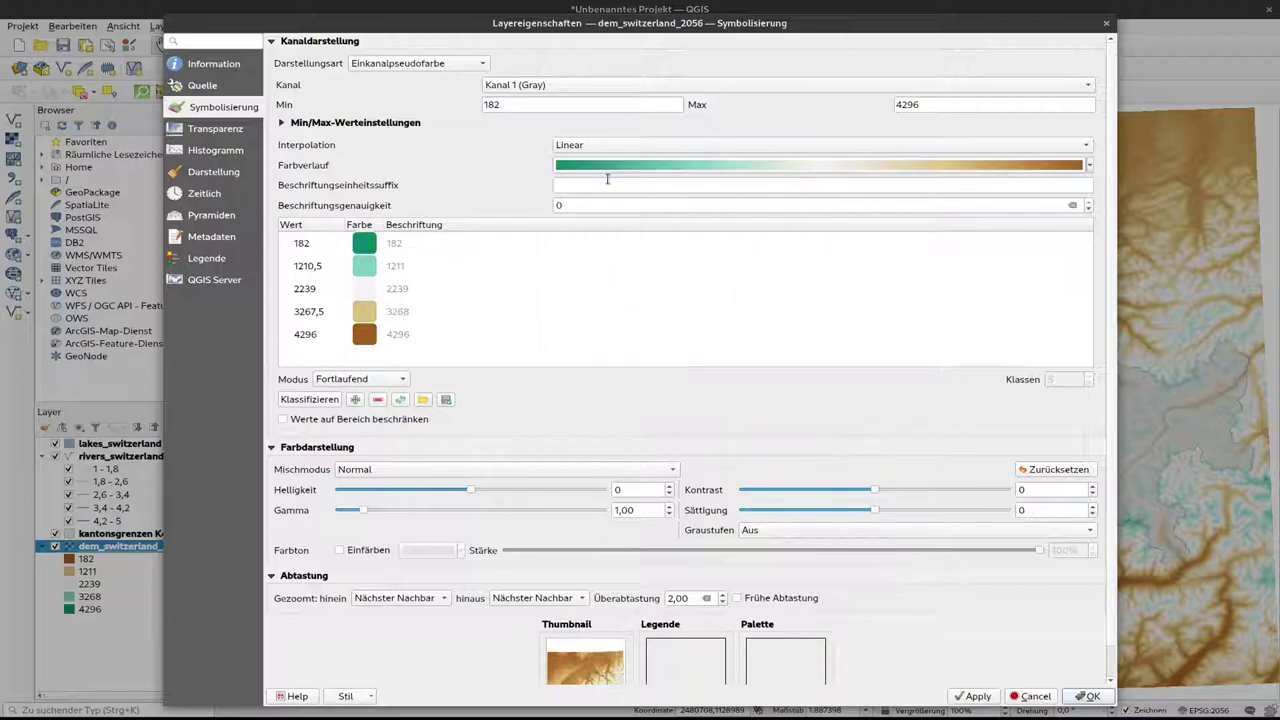
click(318, 401)
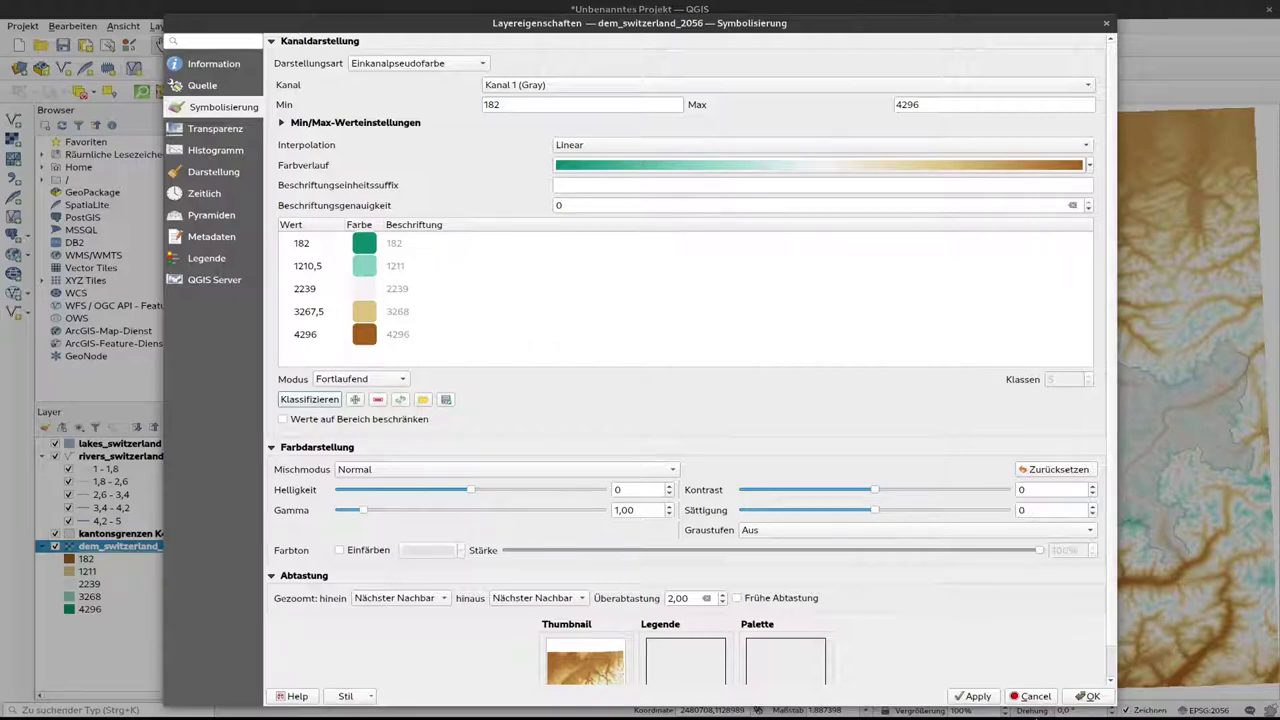
click(968, 697)
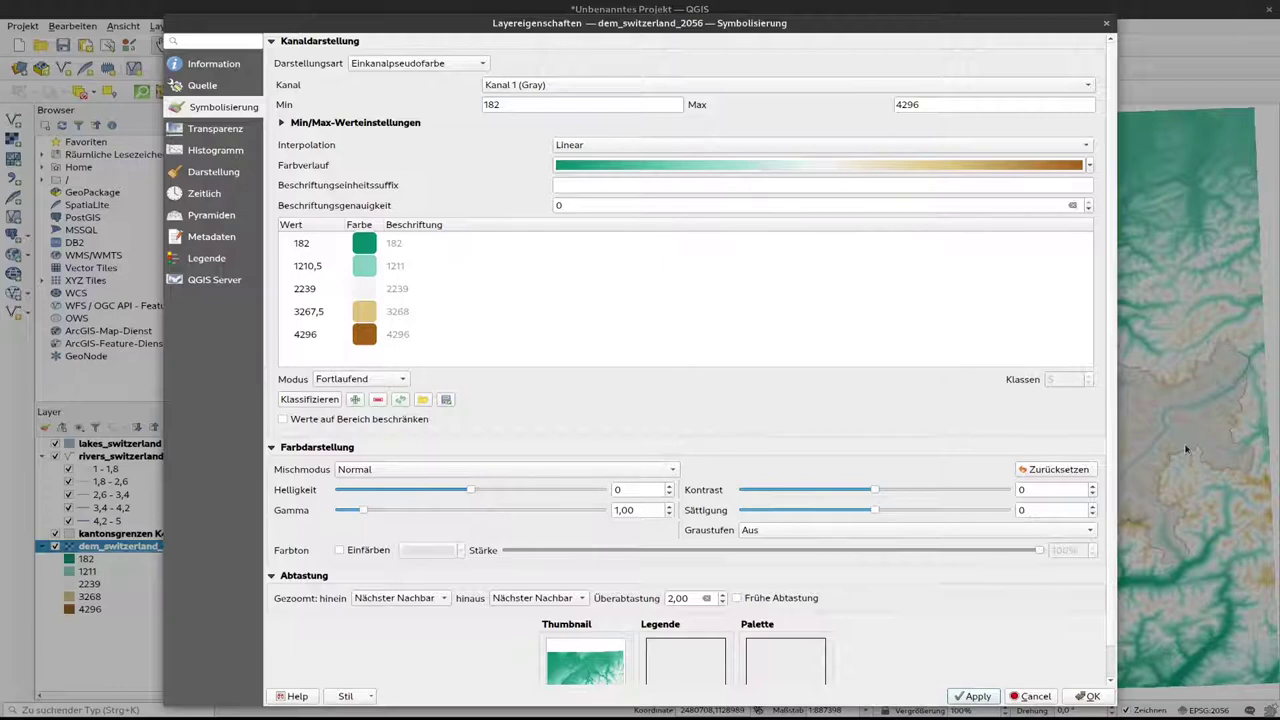
click(1091, 695)
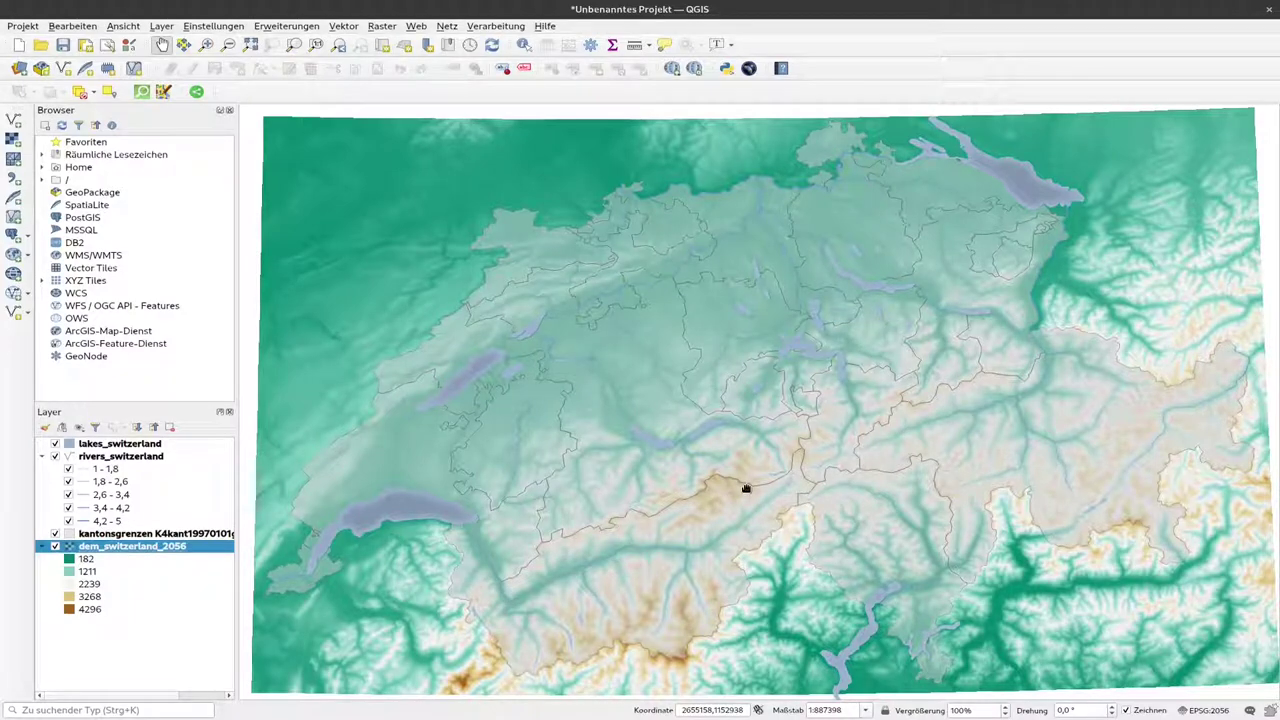
Step: Reopen the DEM layer properties and create a new colour ramp of type Katalog: cpt-city
right_click(163, 549)
click(200, 537)
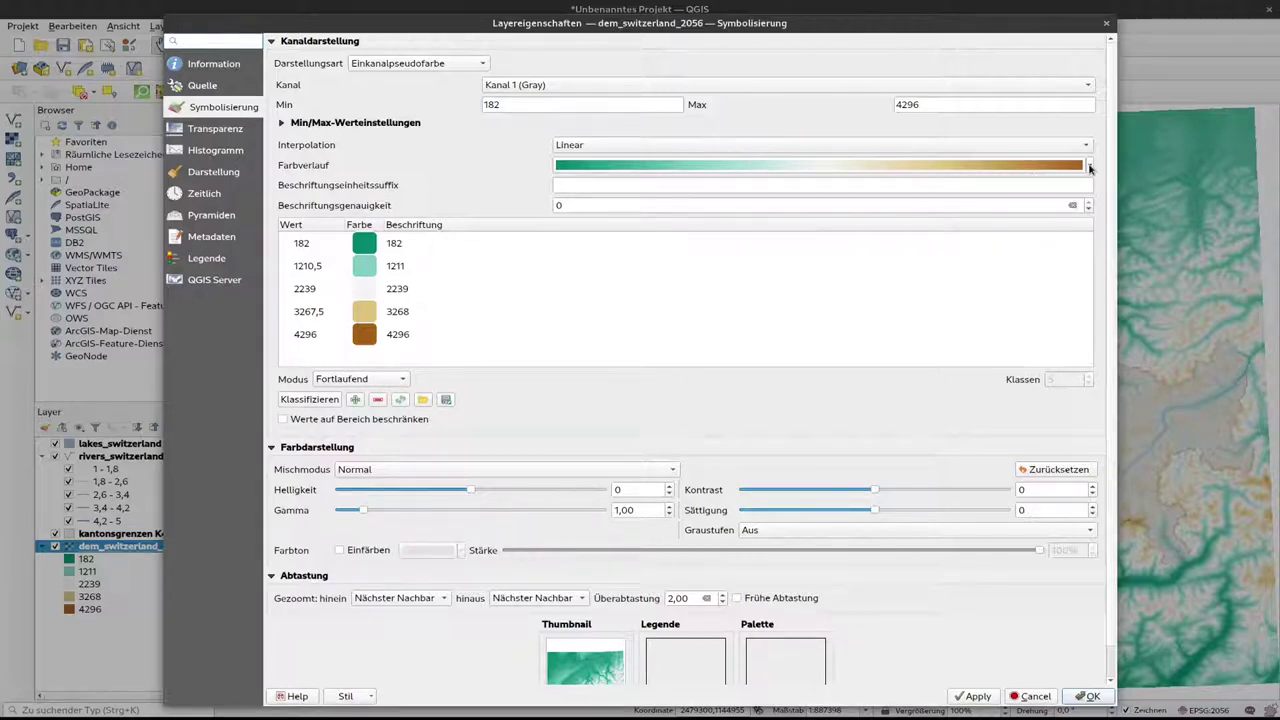
click(1090, 166)
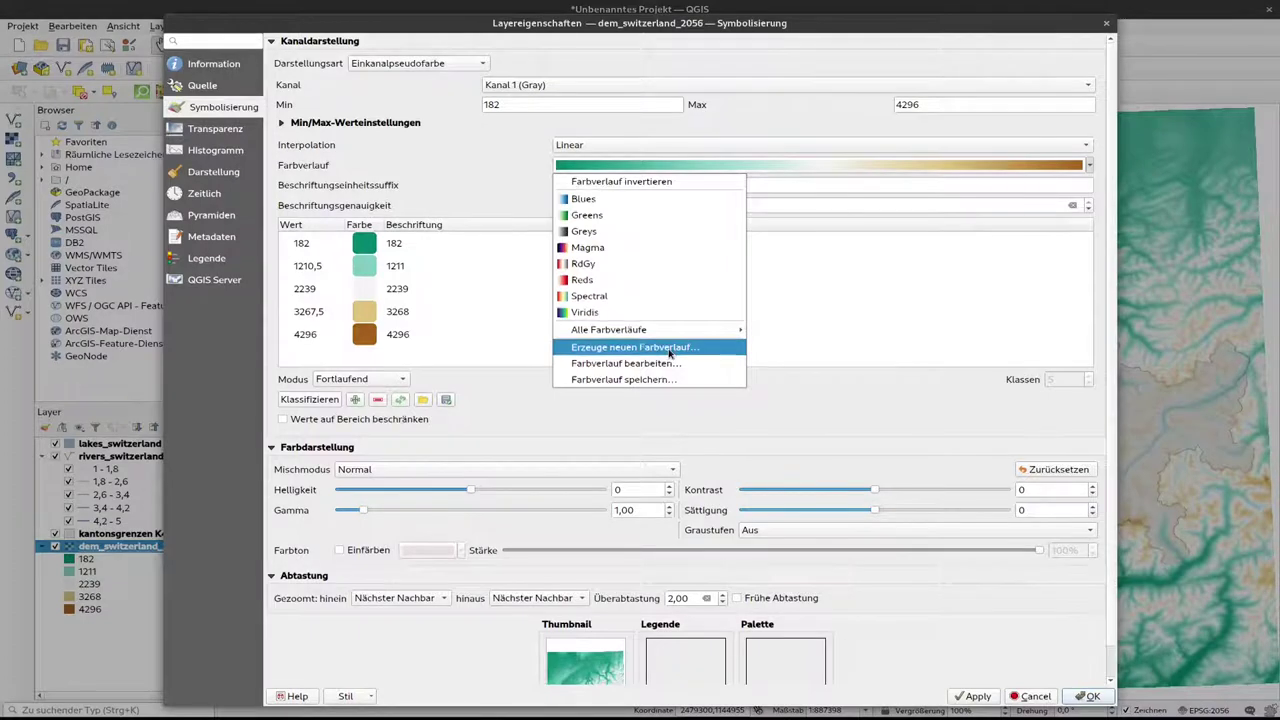
click(669, 348)
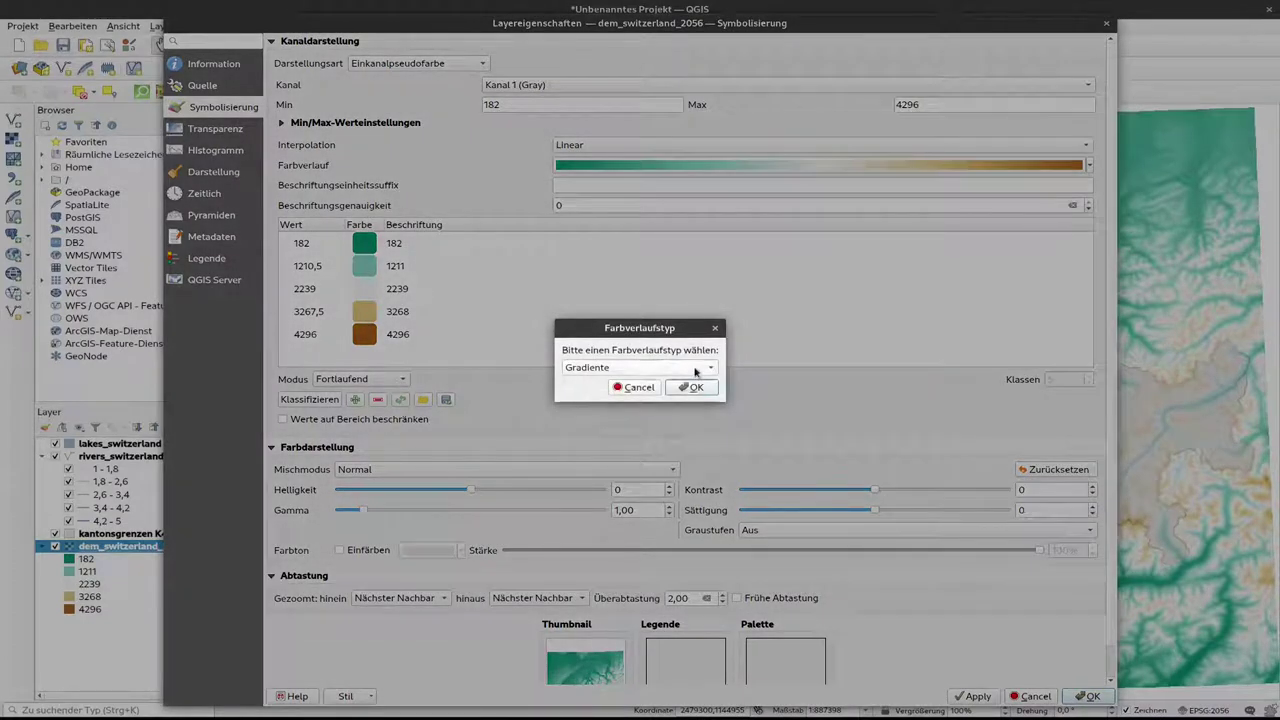
click(695, 369)
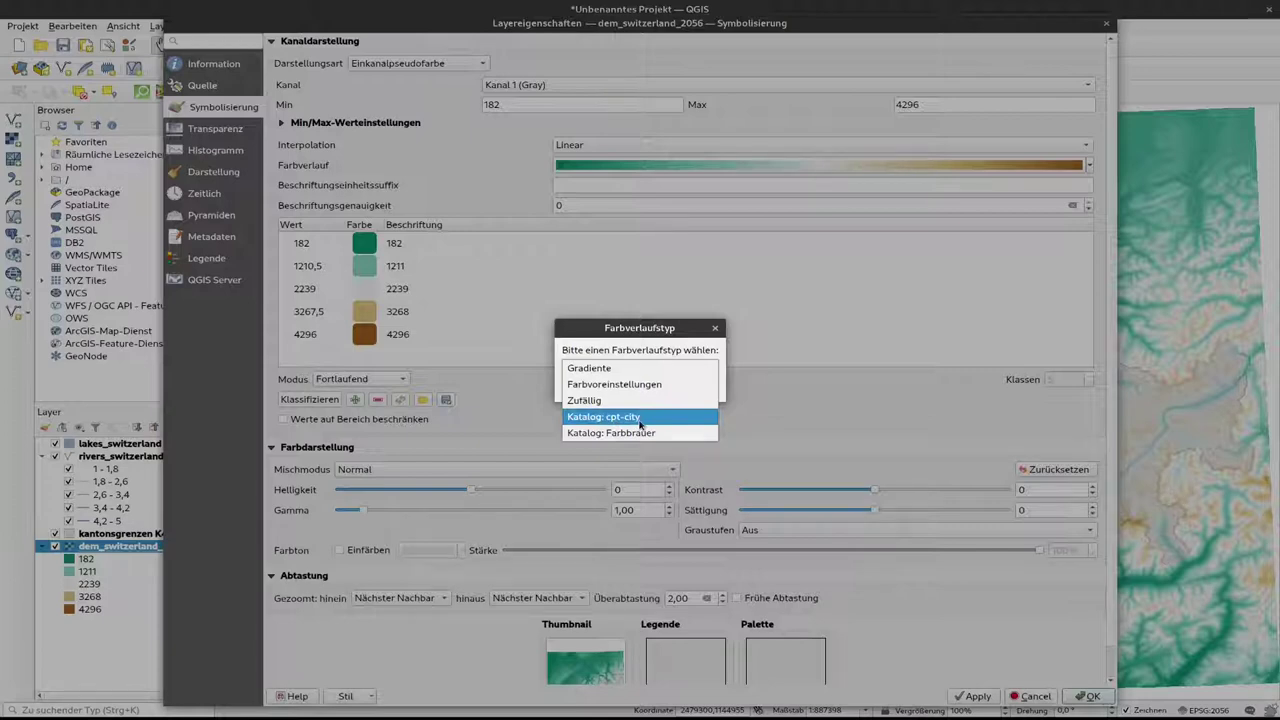
click(640, 417)
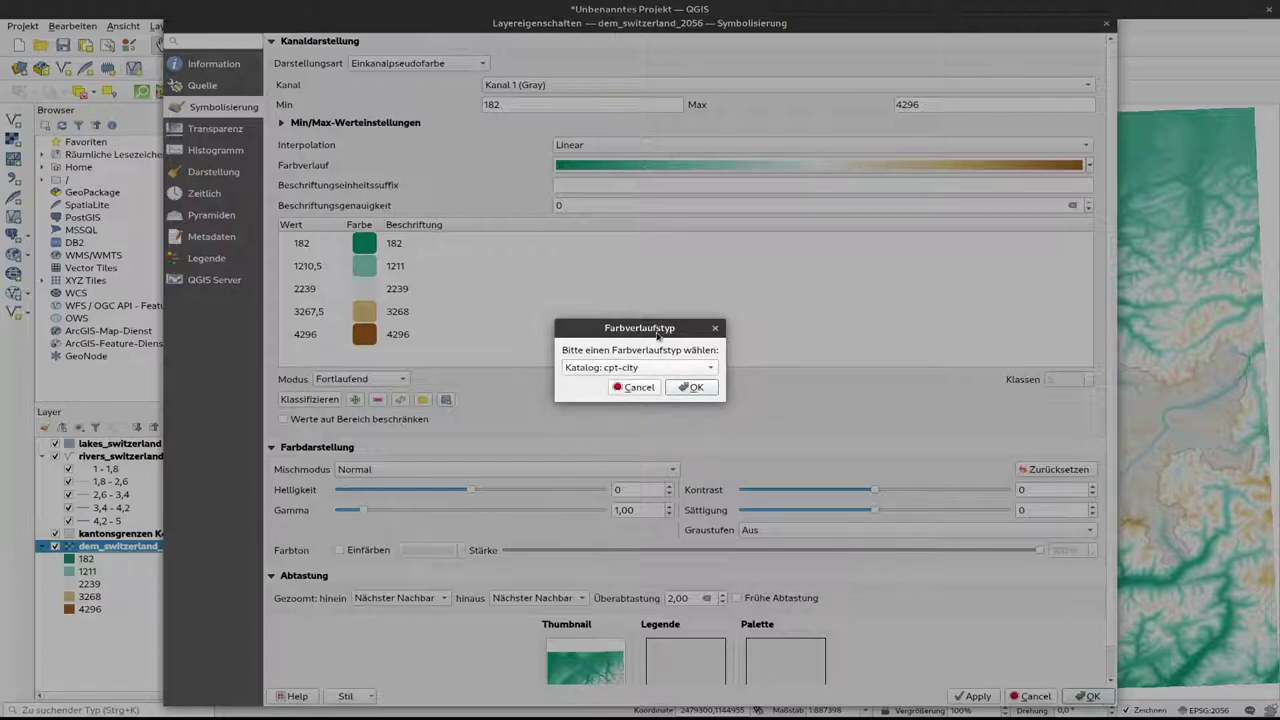
Step: Browse the cpt-city Topography palettes and set tpushuf as the DEM colour ramp
click(690, 388)
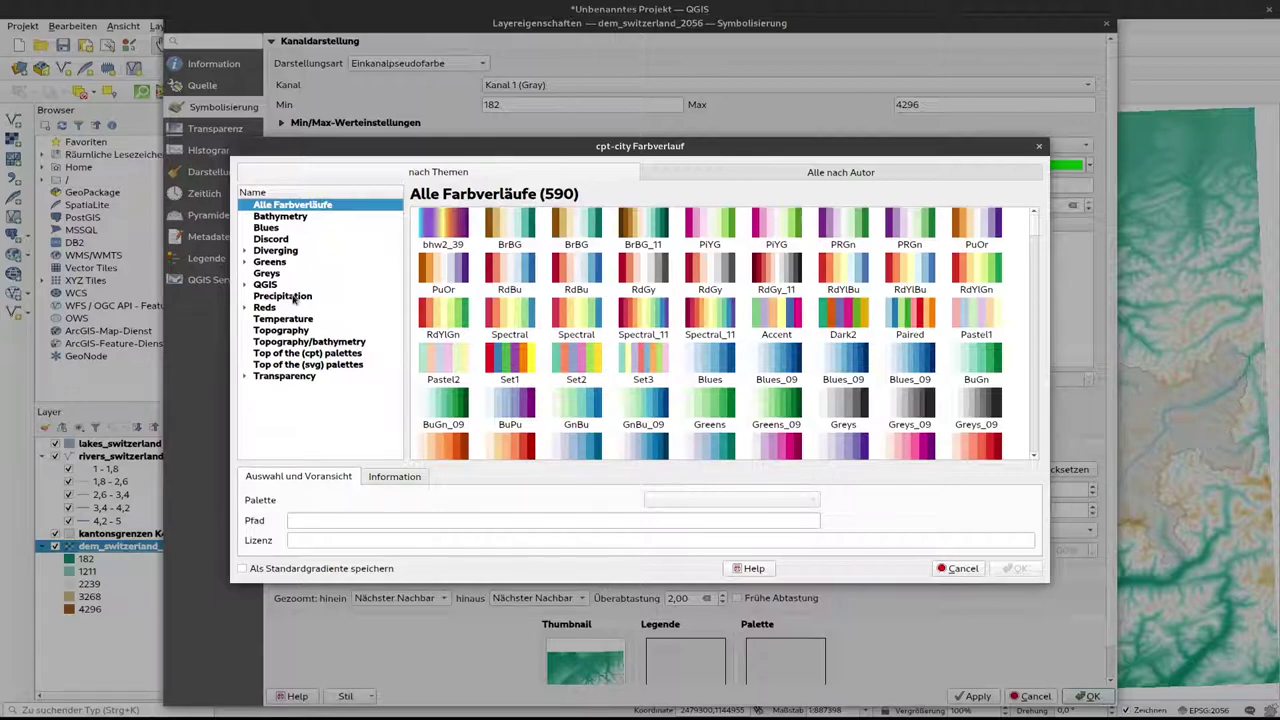
click(294, 298)
click(286, 320)
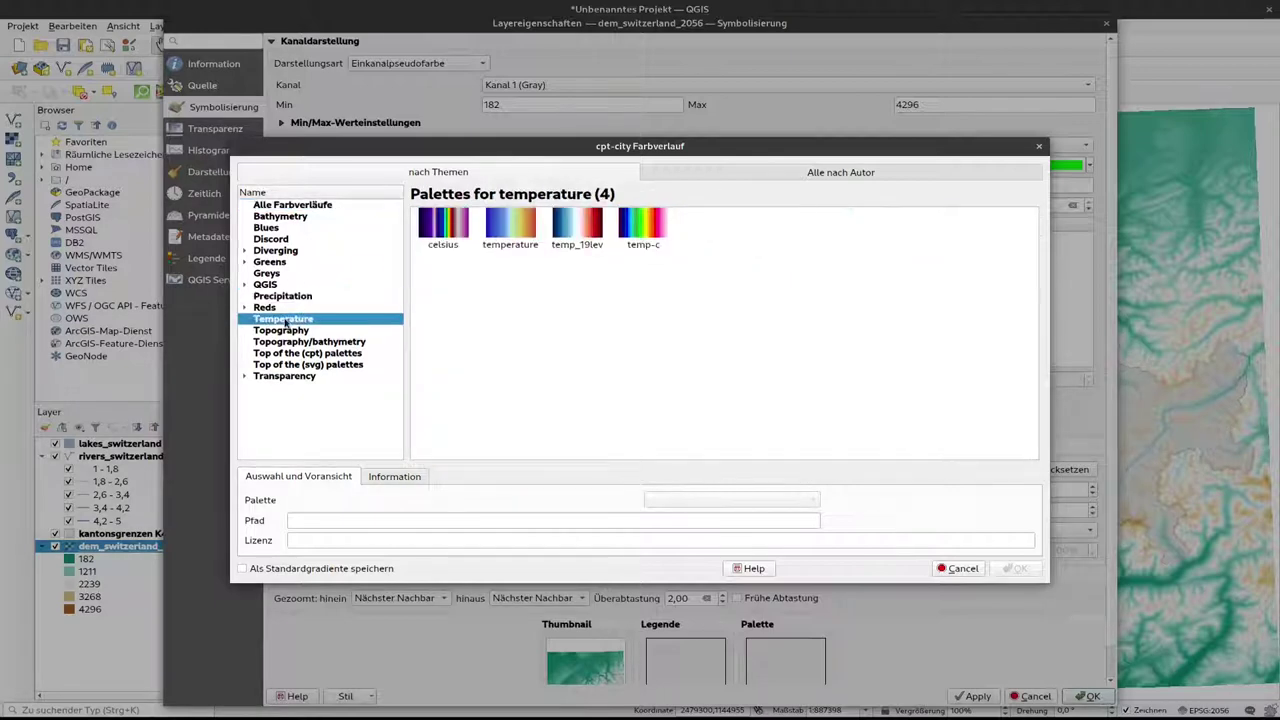
click(286, 332)
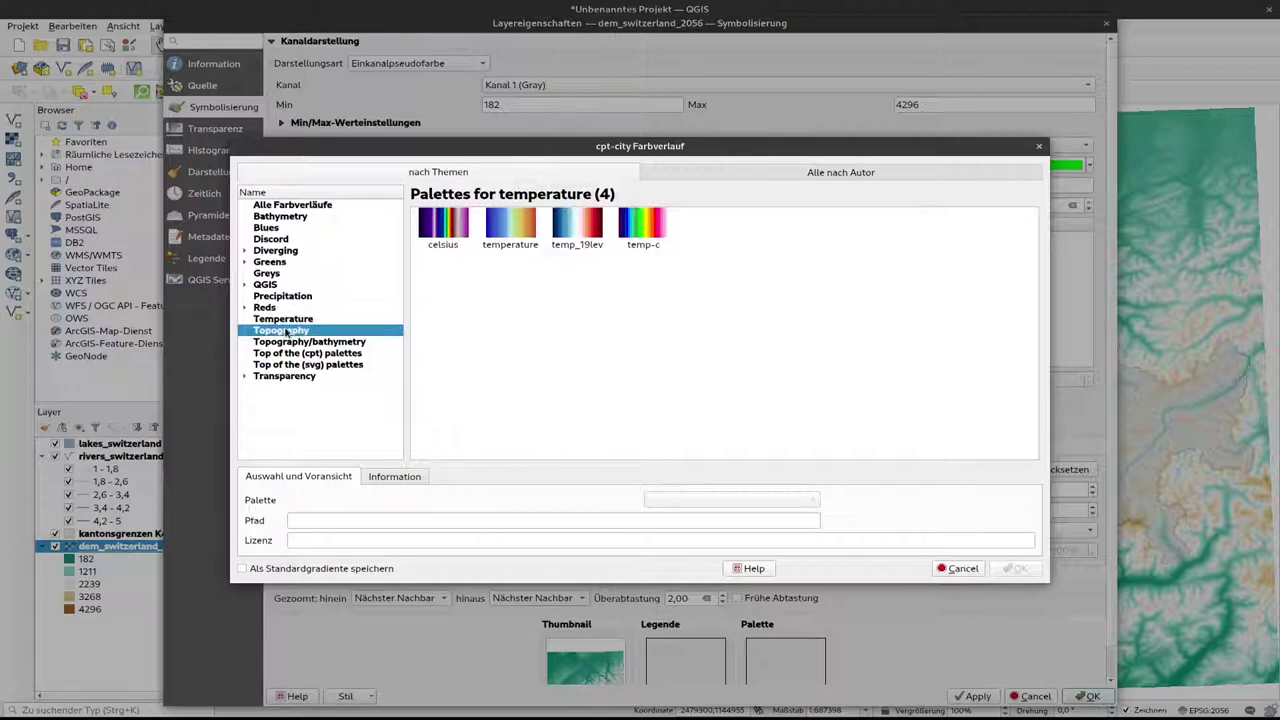
click(292, 344)
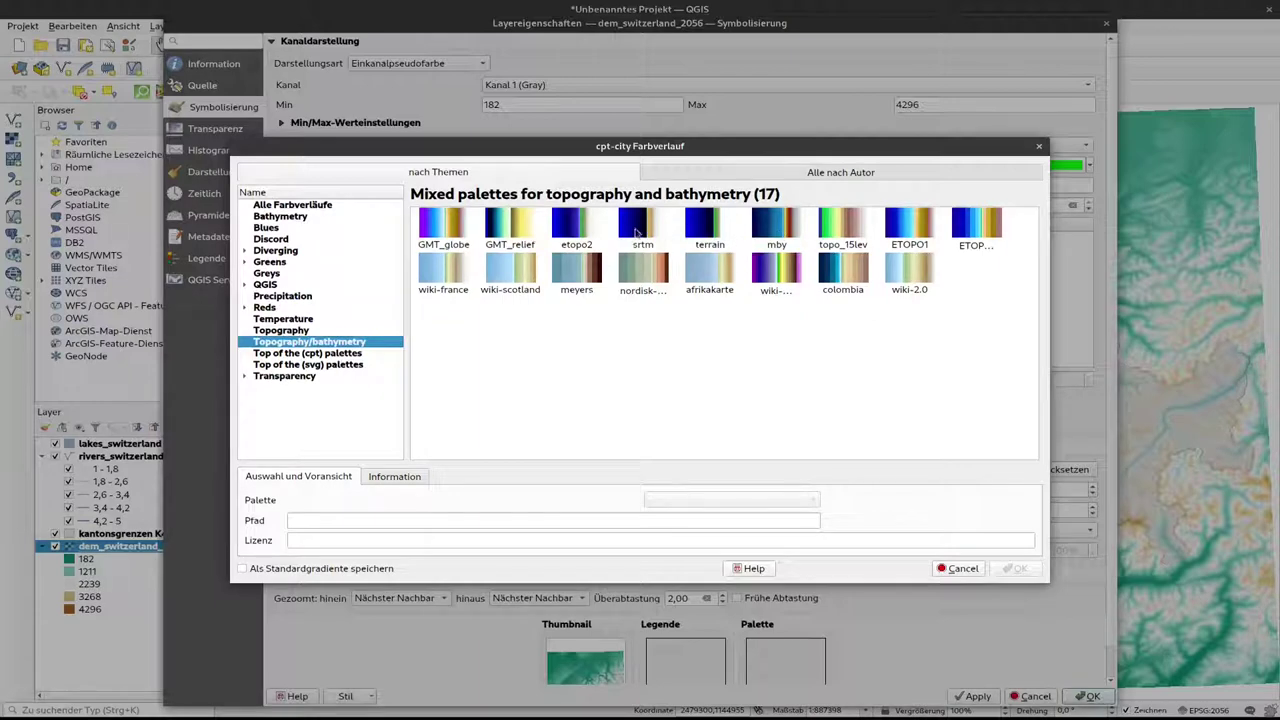
click(282, 331)
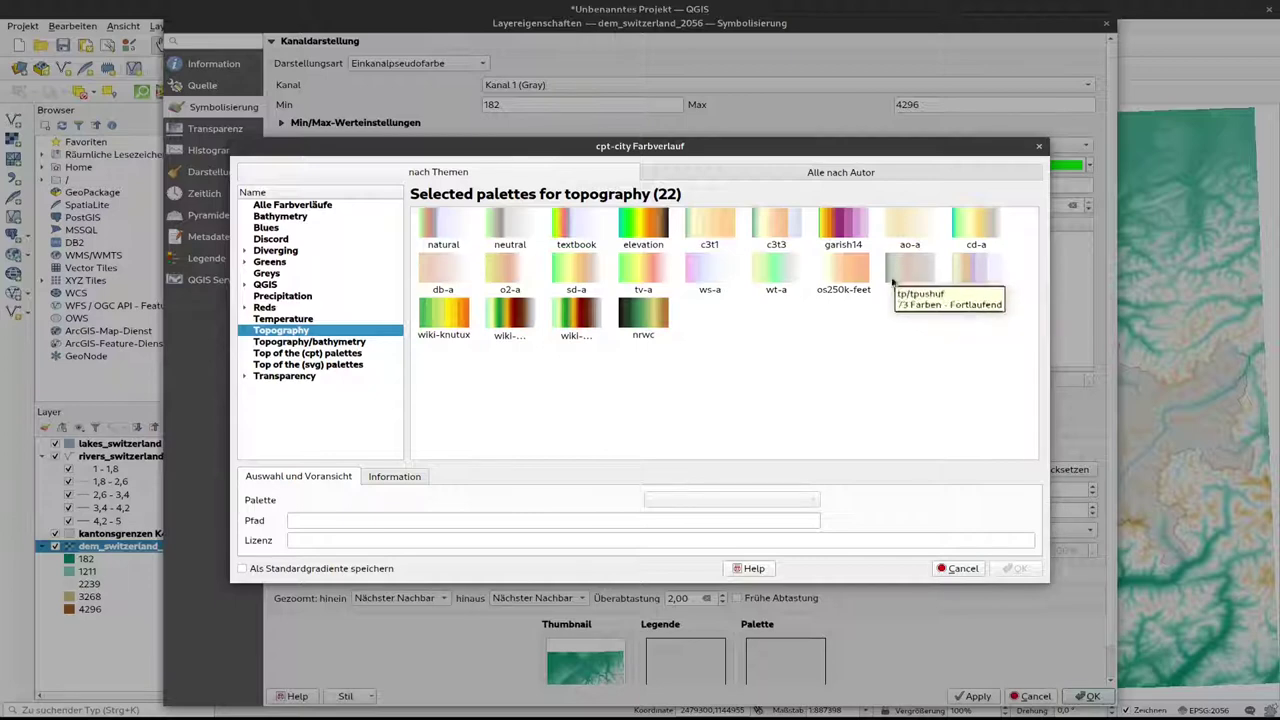
click(911, 270)
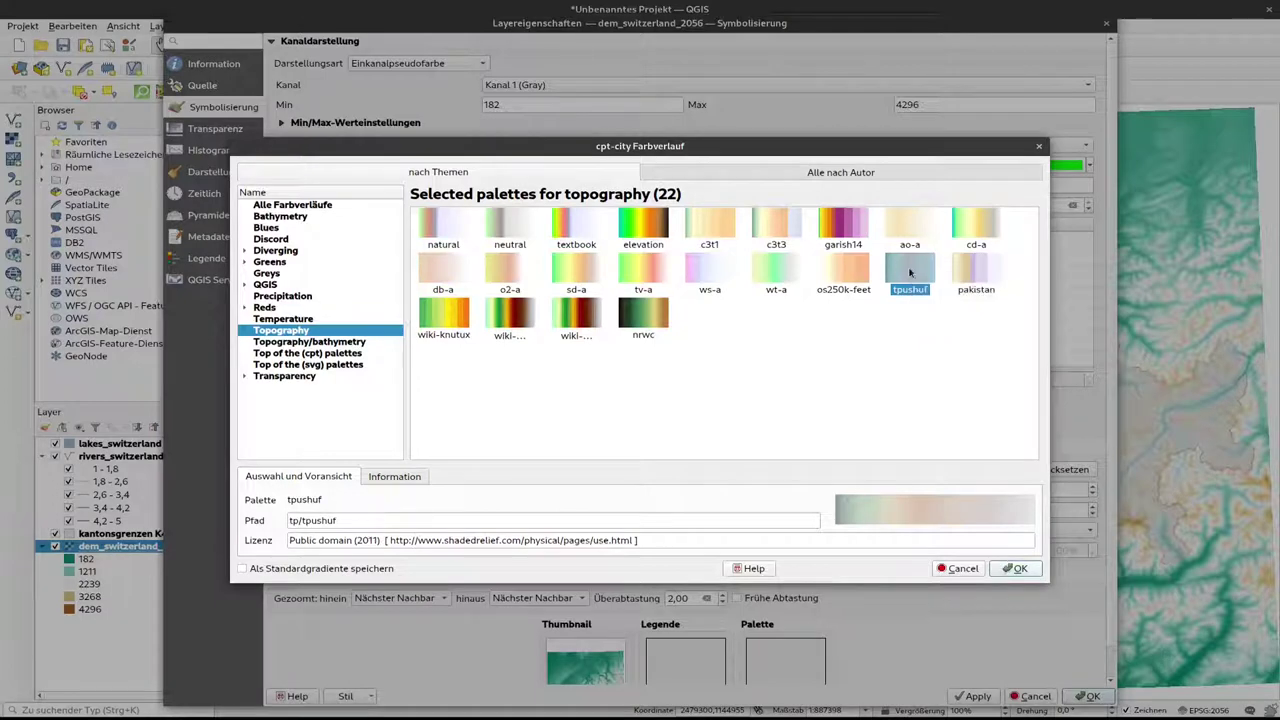
click(1015, 568)
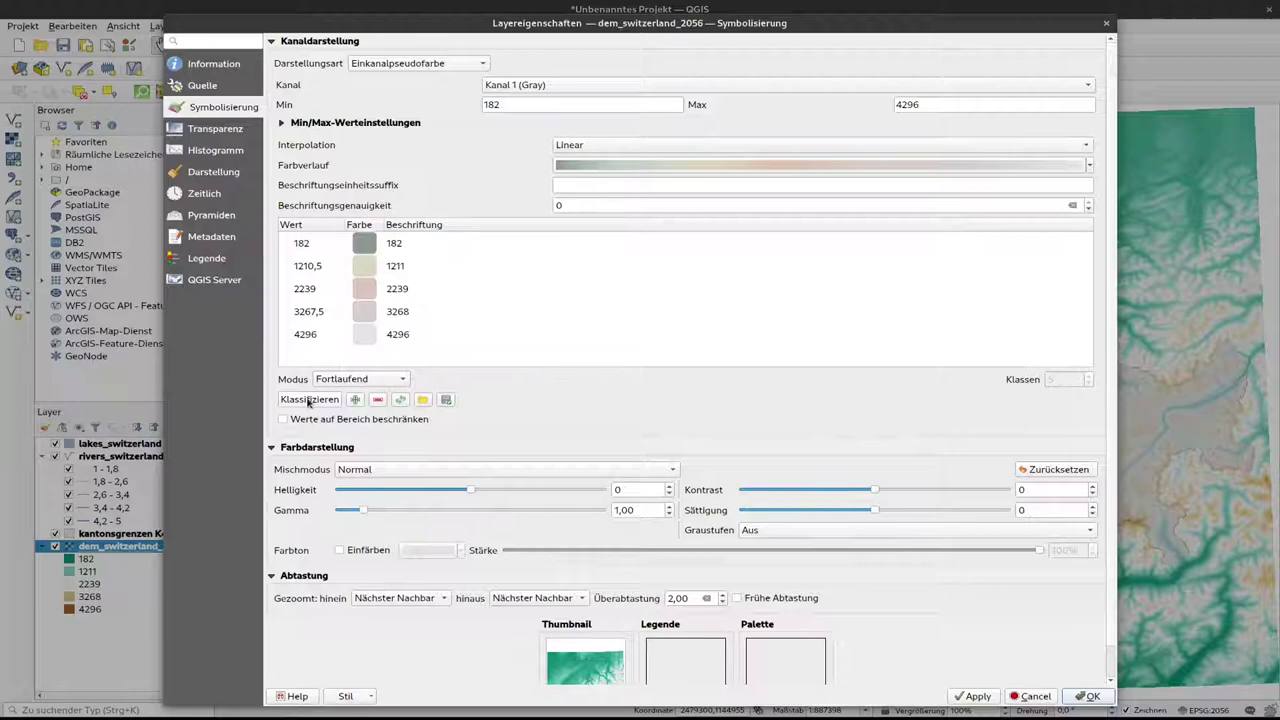
Step: Reclassify the 182–4296 elevation classes with tpushuf, apply, and close the layer properties
click(309, 400)
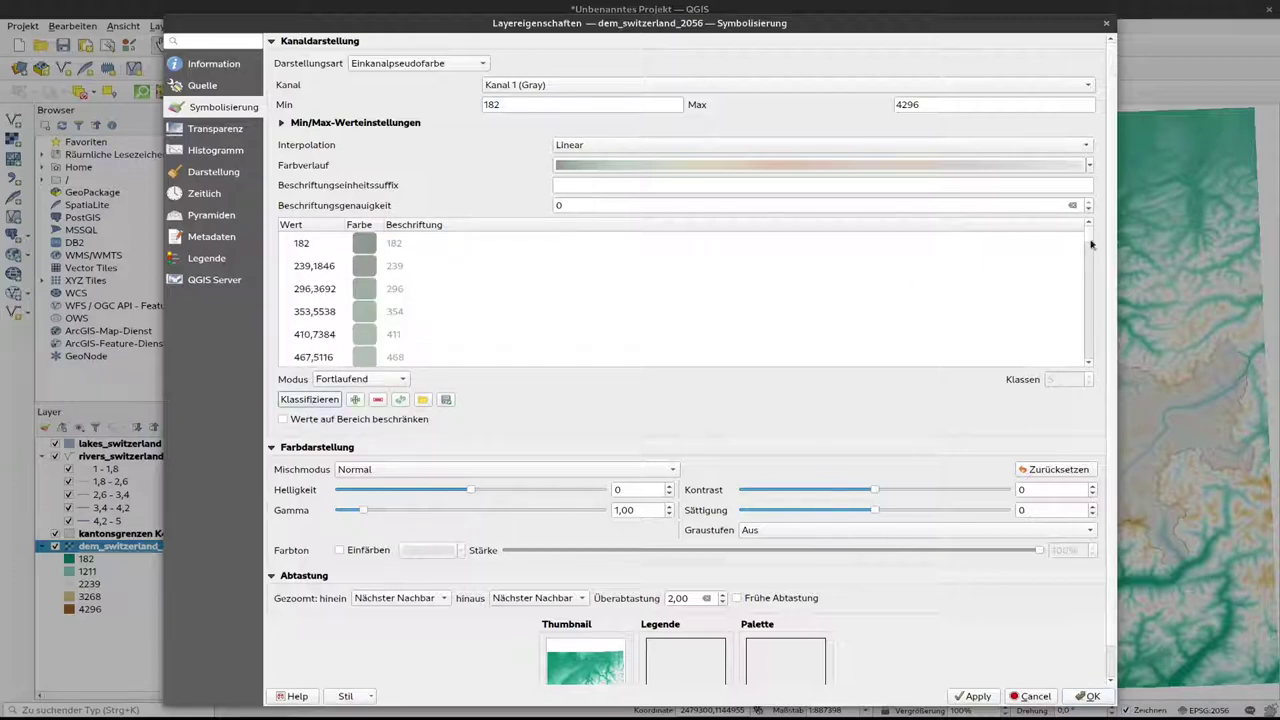
drag(1091, 244, 1077, 220)
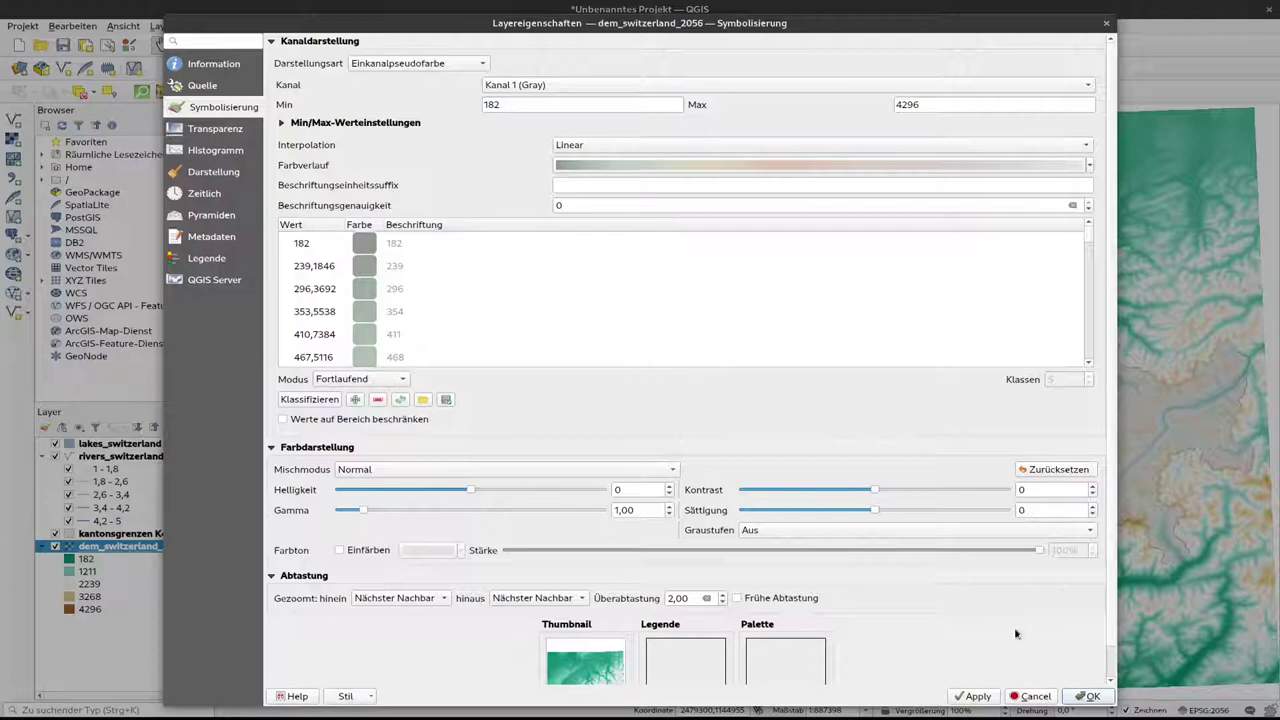
click(975, 697)
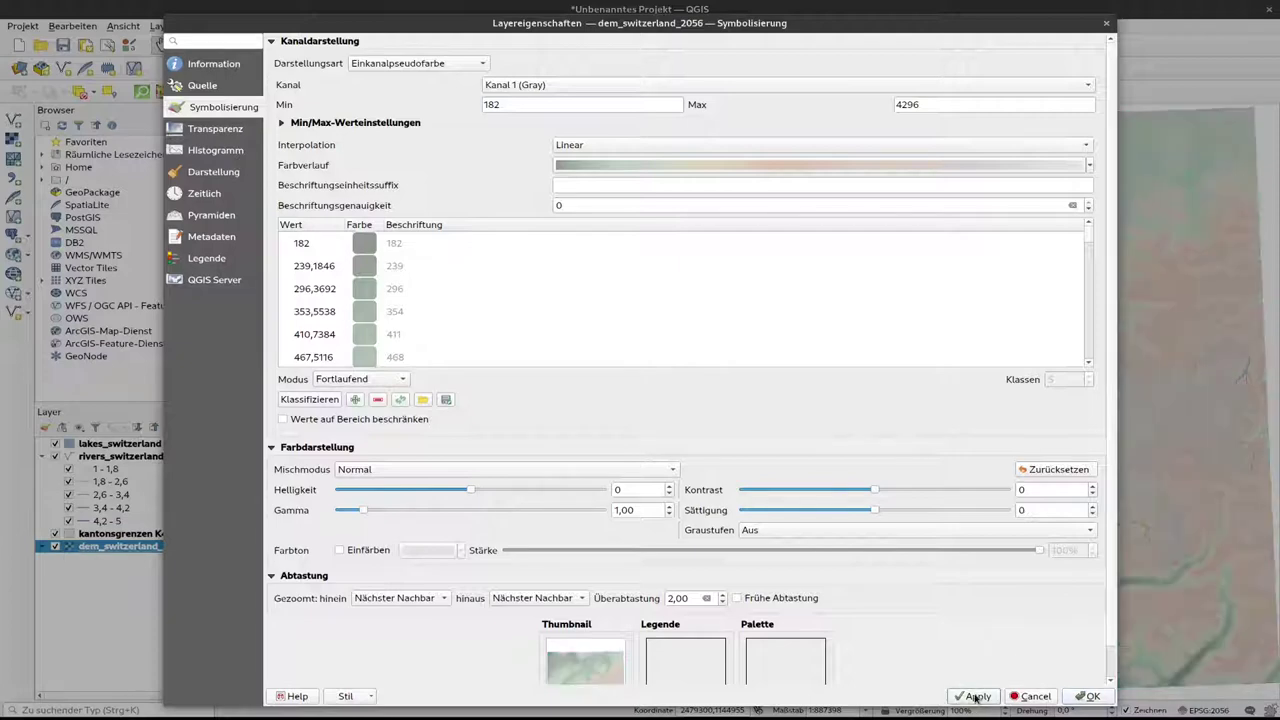
click(1091, 697)
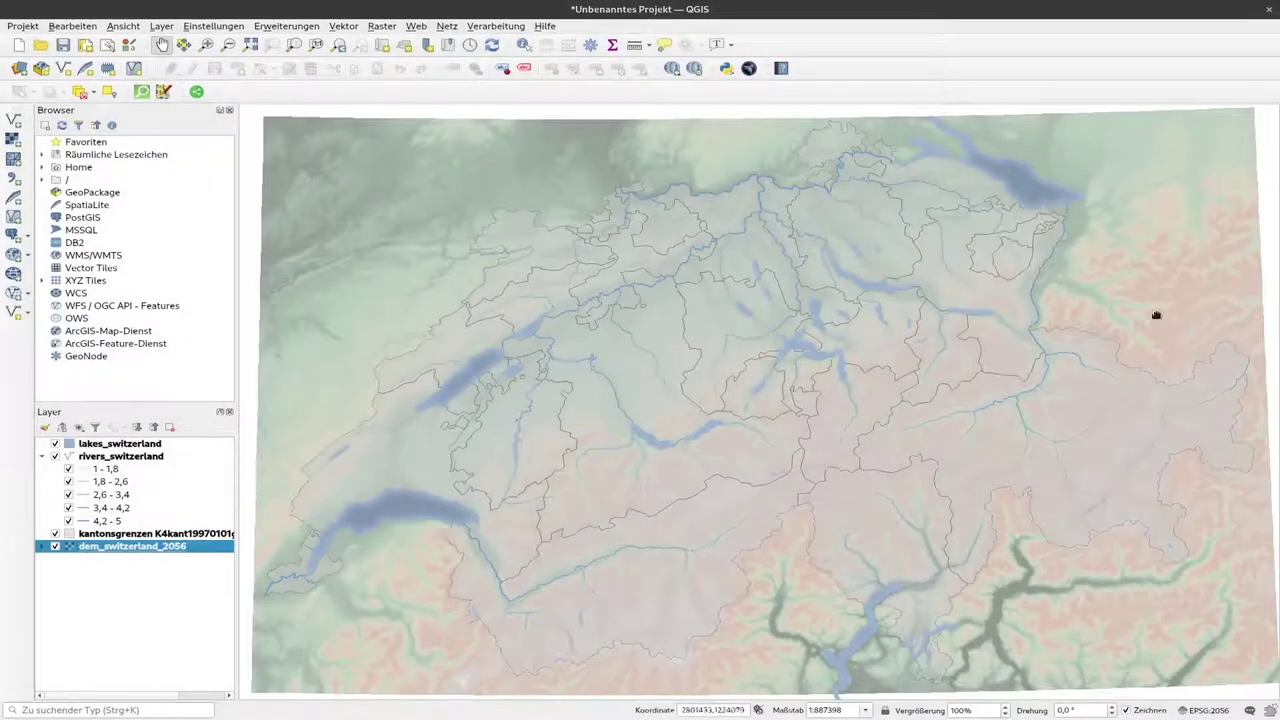
Step: Untick the kantonsgrenzen layer to hide the canton boundaries
click(56, 534)
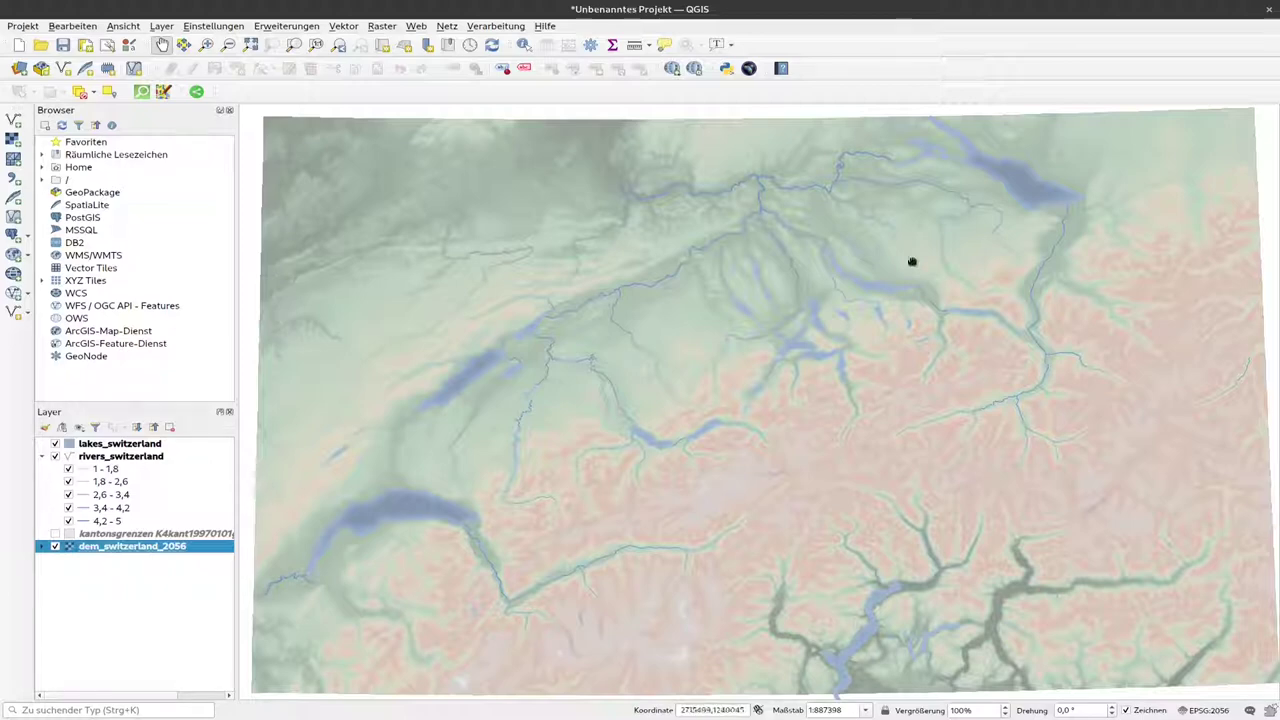
Step: Duplicate dem_switzerland_2056 into a Kopie layer, leaving both DEM layers visible
right_click(116, 549)
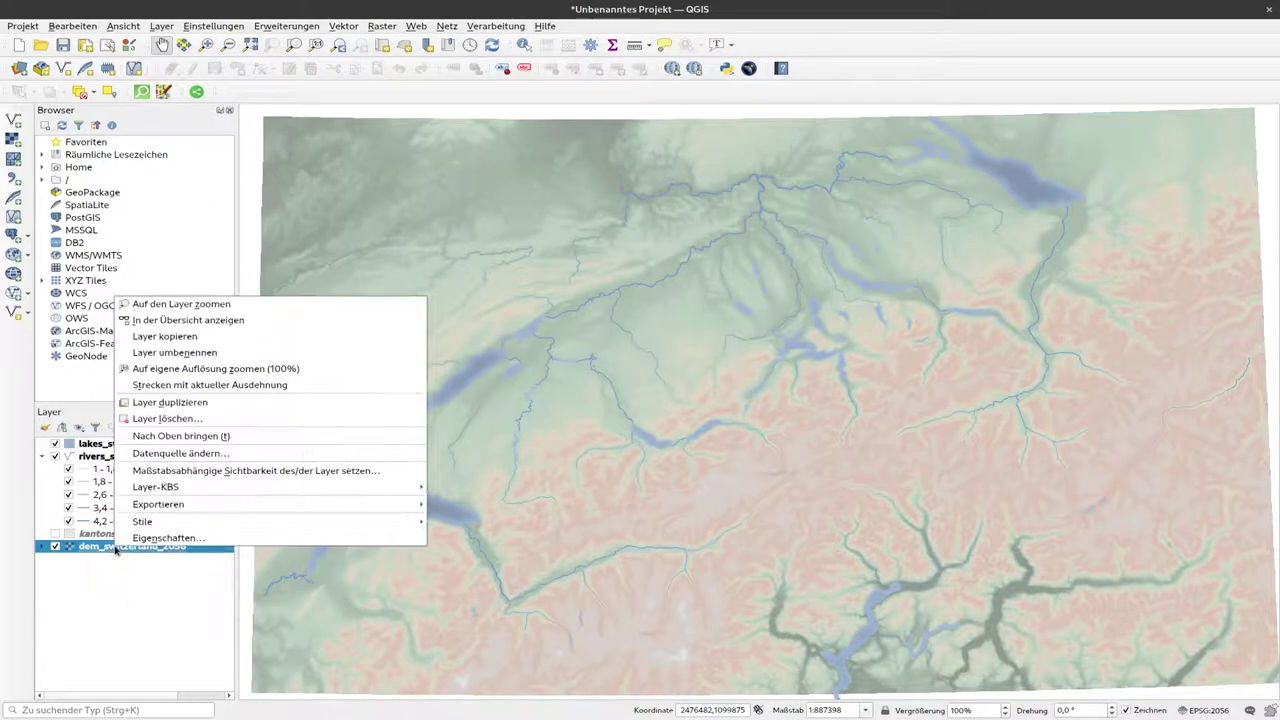
click(228, 406)
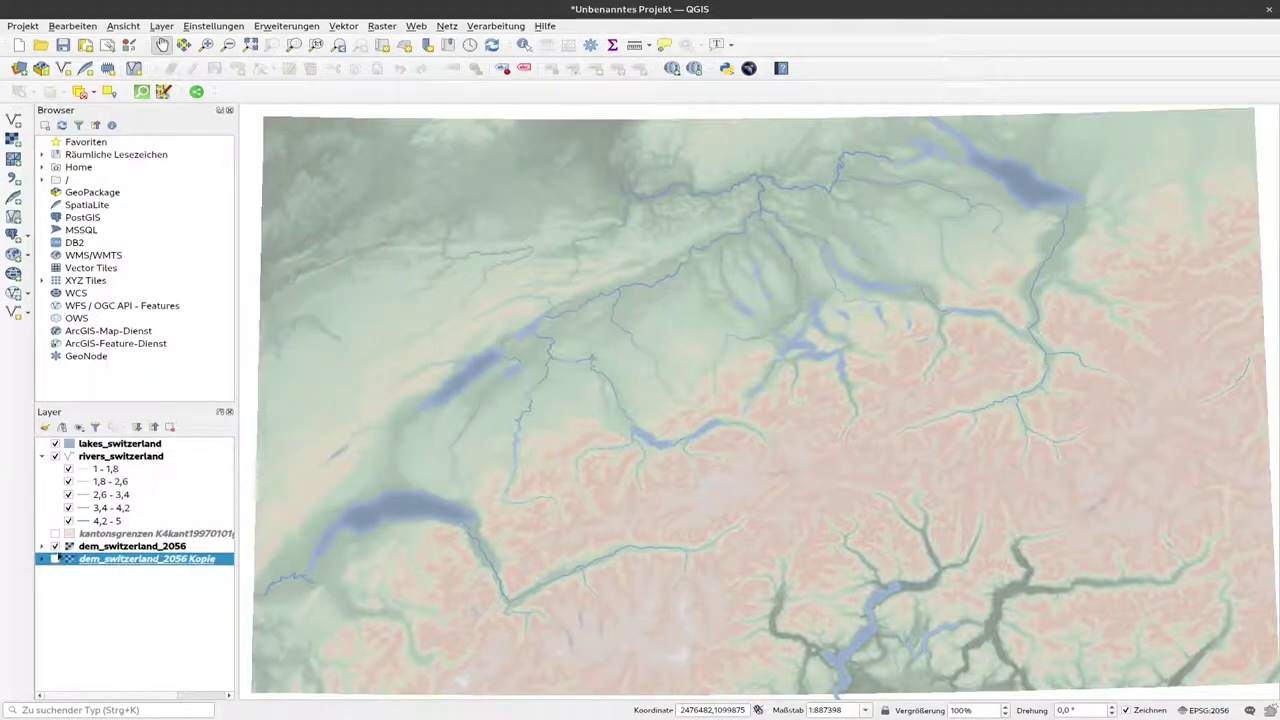
click(56, 560)
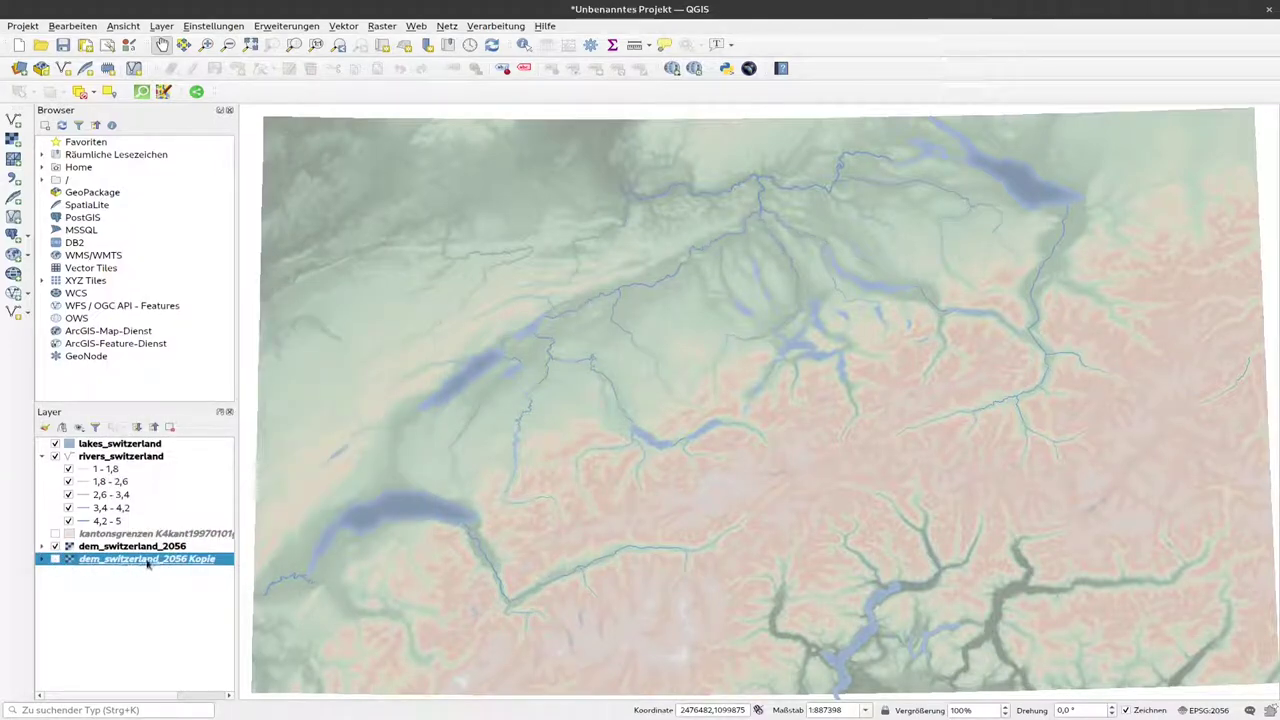
click(56, 547)
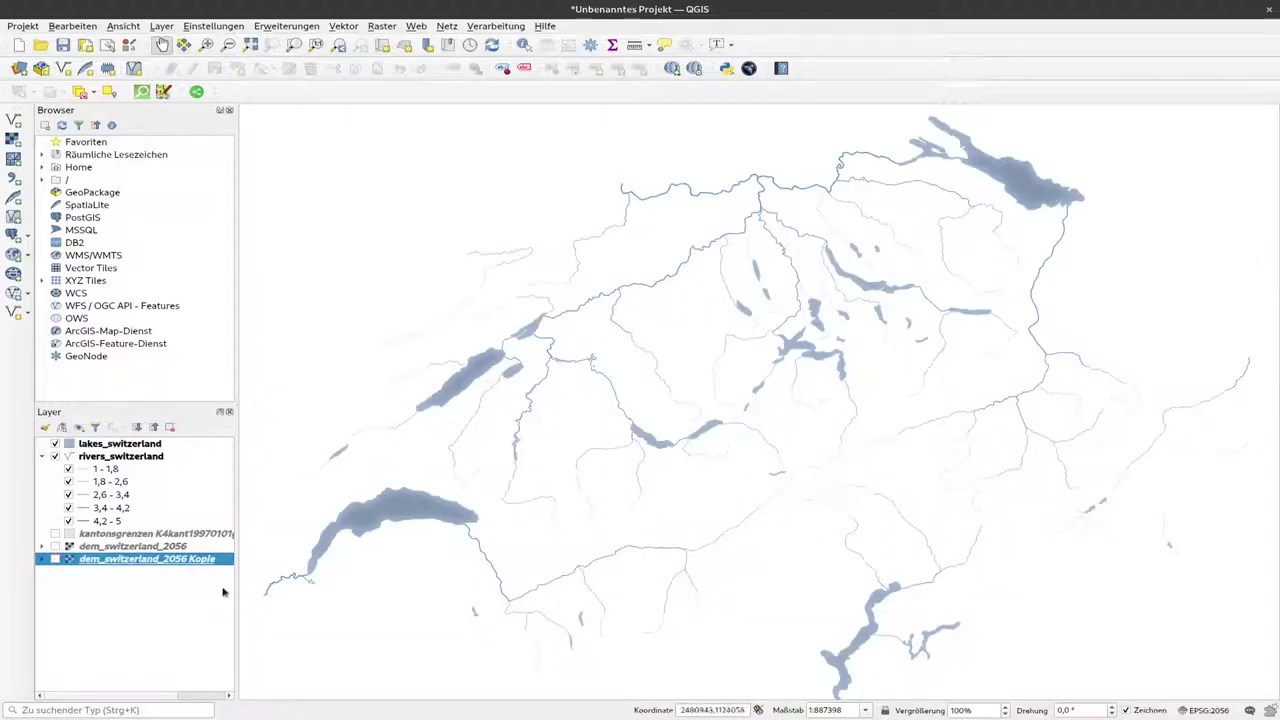
click(56, 559)
click(56, 547)
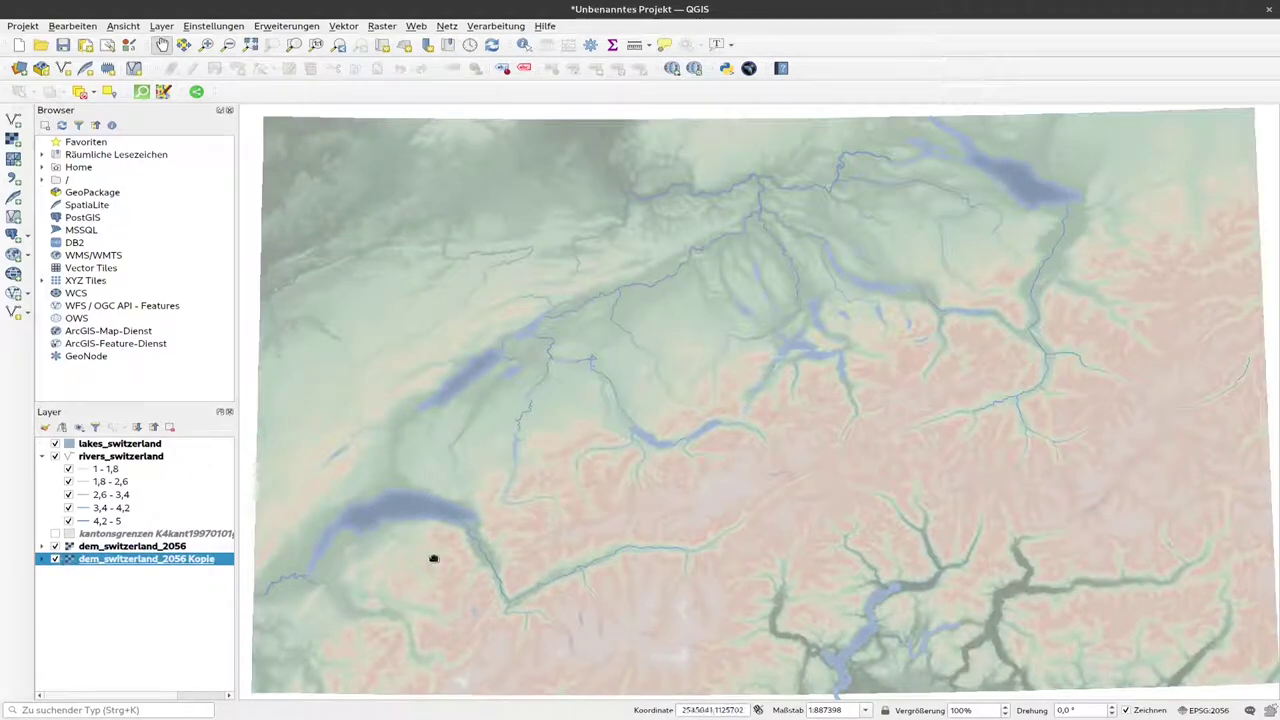
click(146, 547)
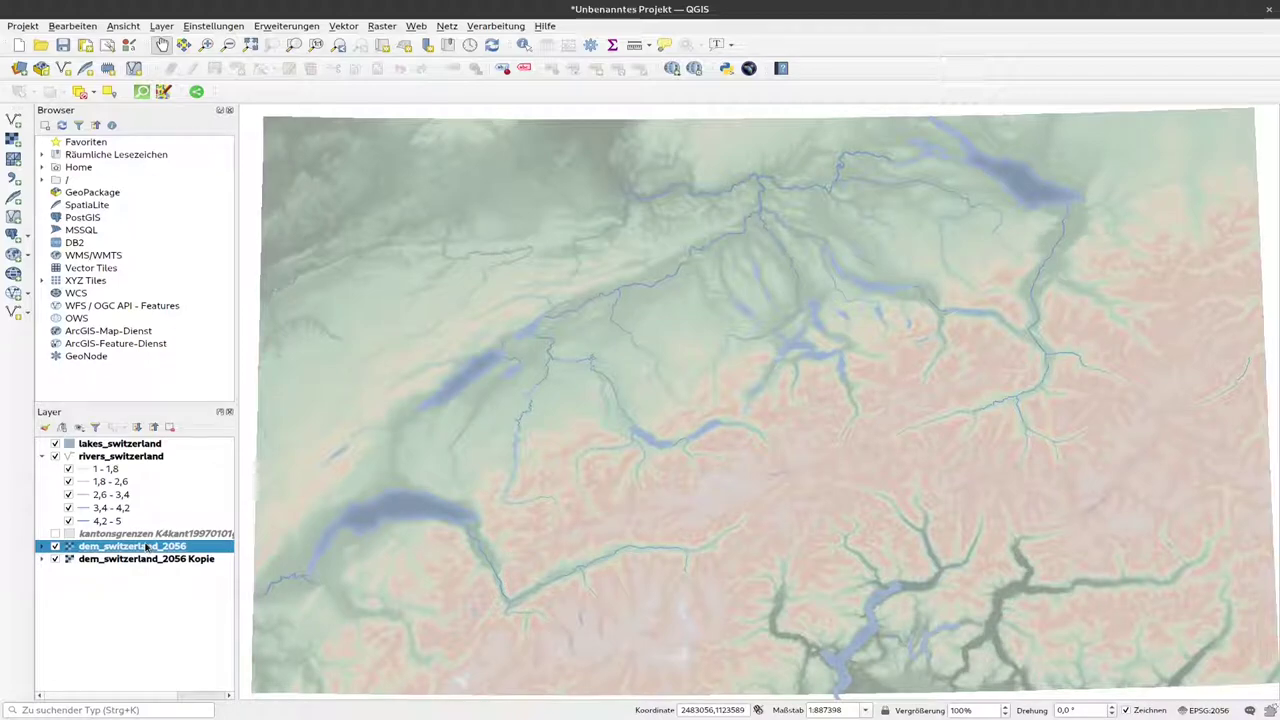
right_click(146, 548)
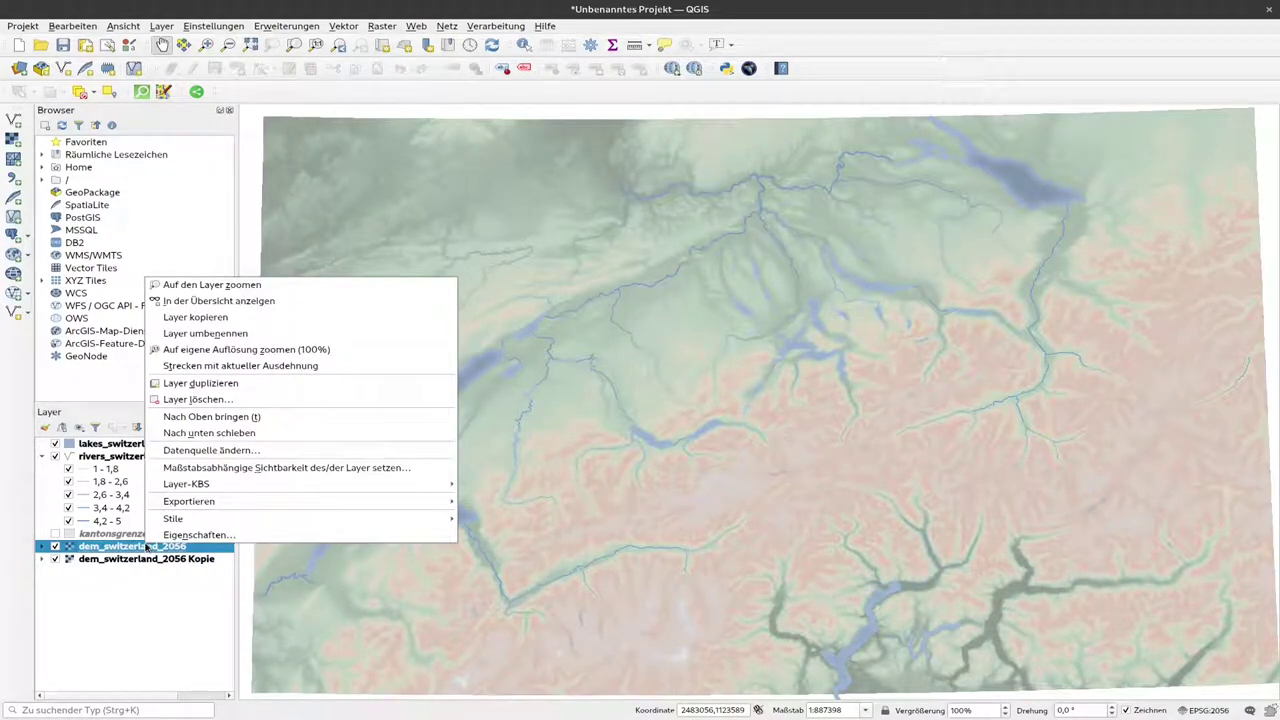
click(146, 548)
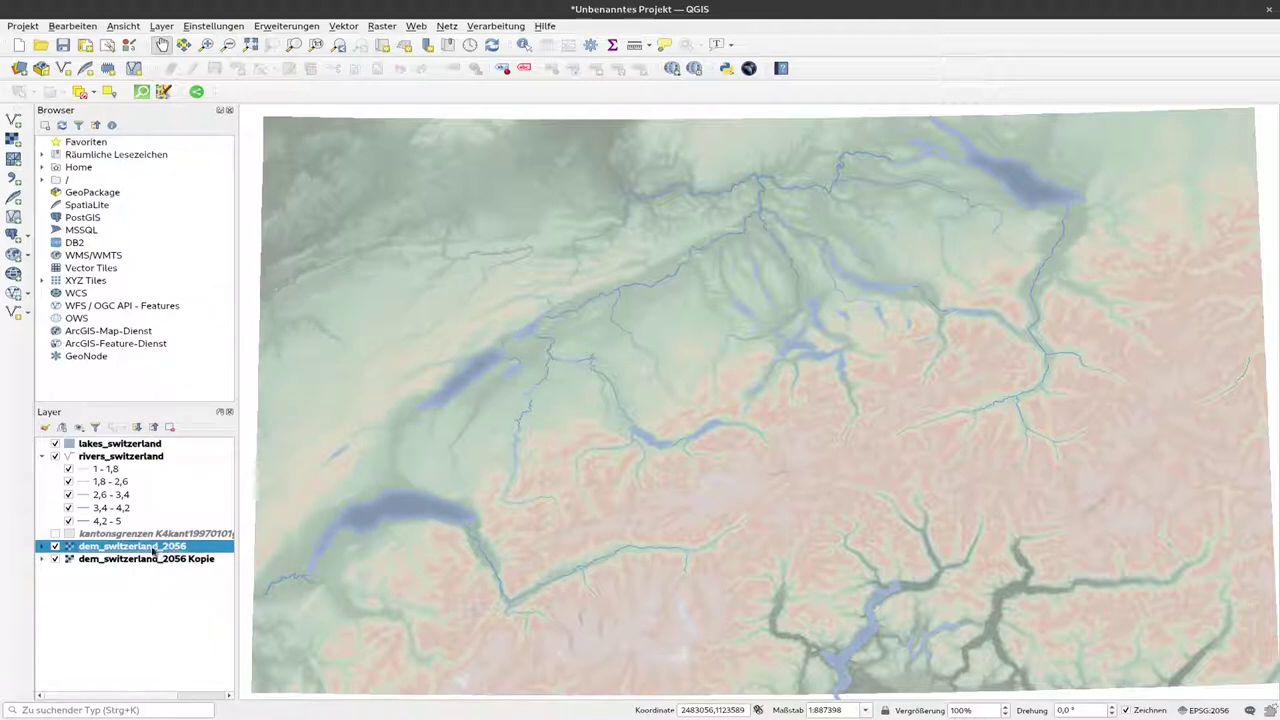
Step: Change the original DEM layer's render type to Schummerung (hillshade)
right_click(152, 548)
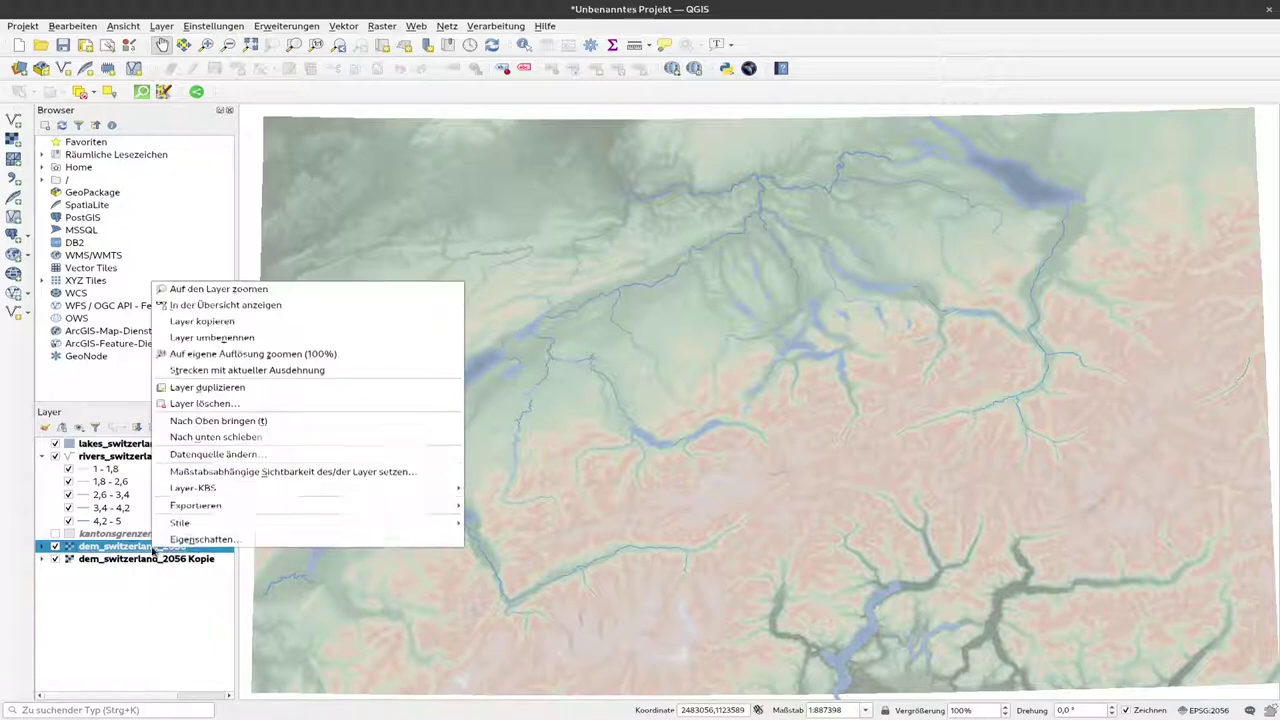
click(199, 540)
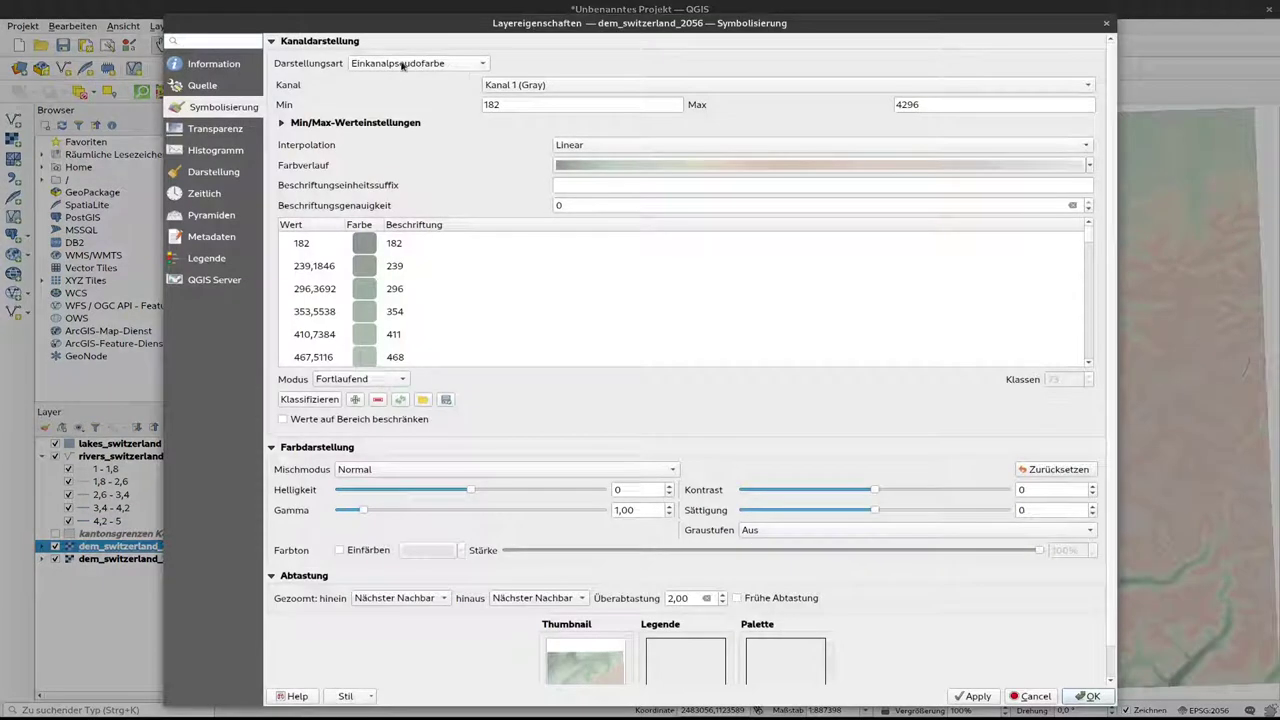
click(466, 64)
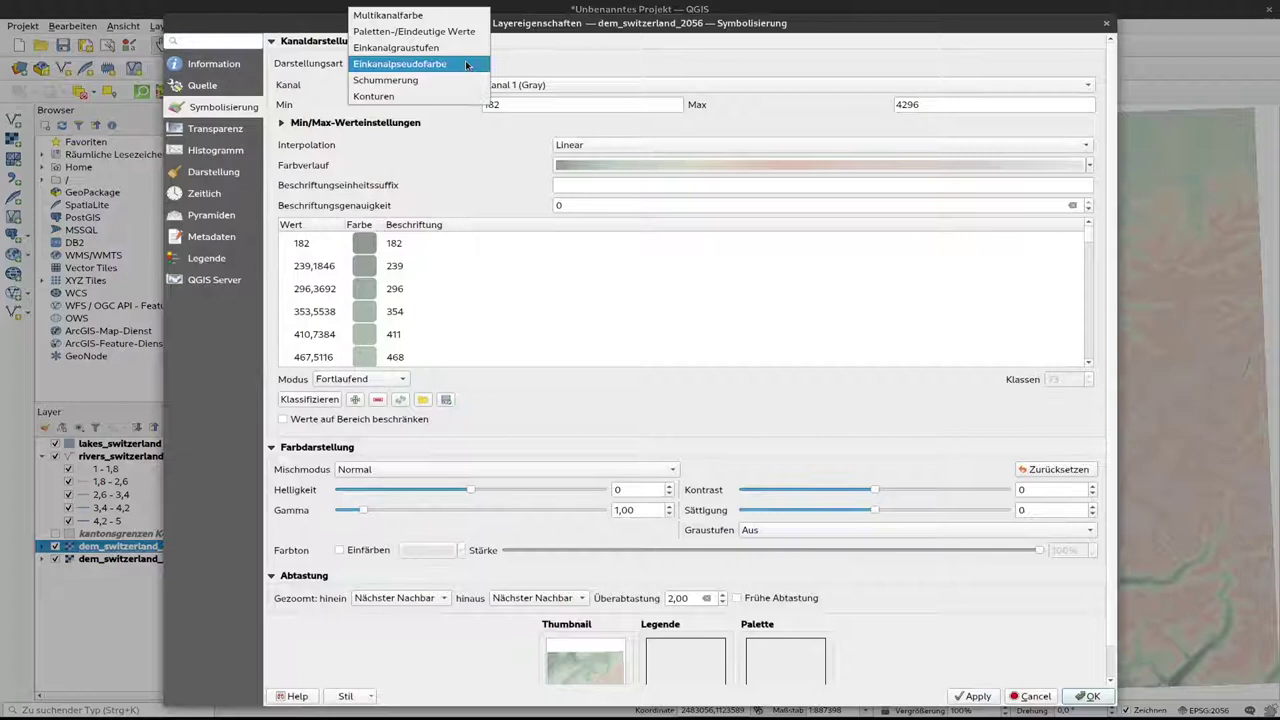
click(412, 82)
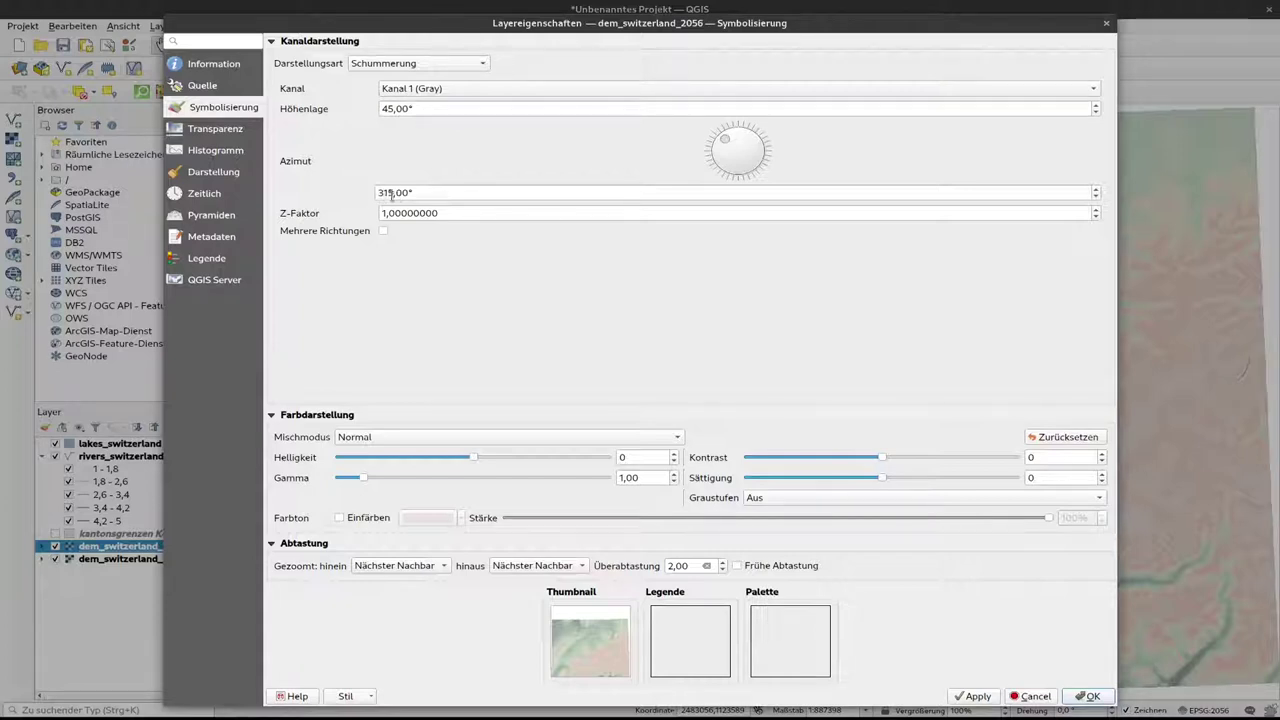
Step: Set the hillshade to 45° altitude, 314° azimuth and Z factor 1, then confirm
mouse_move(737, 143)
mouse_down()
mouse_move(753, 152)
mouse_move(730, 167)
mouse_move(740, 148)
mouse_move(731, 160)
mouse_move(754, 160)
mouse_move(749, 131)
mouse_move(722, 140)
mouse_up()
click(384, 213)
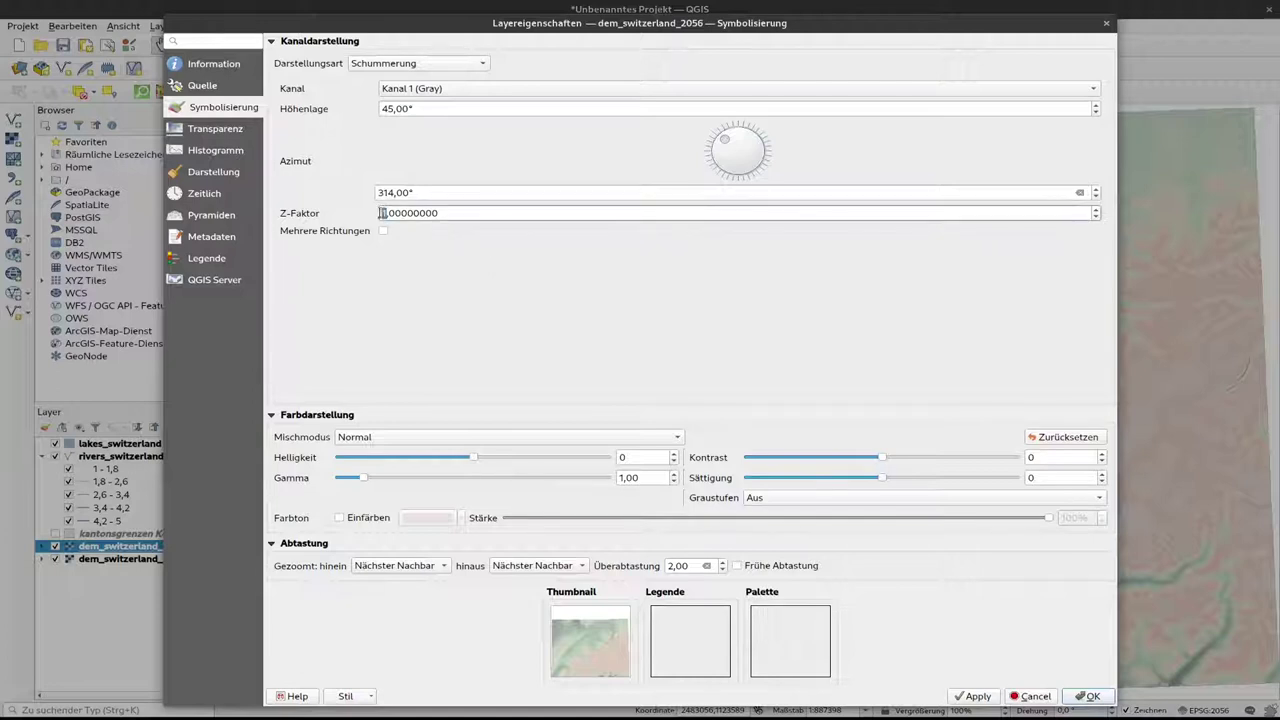
text(2)
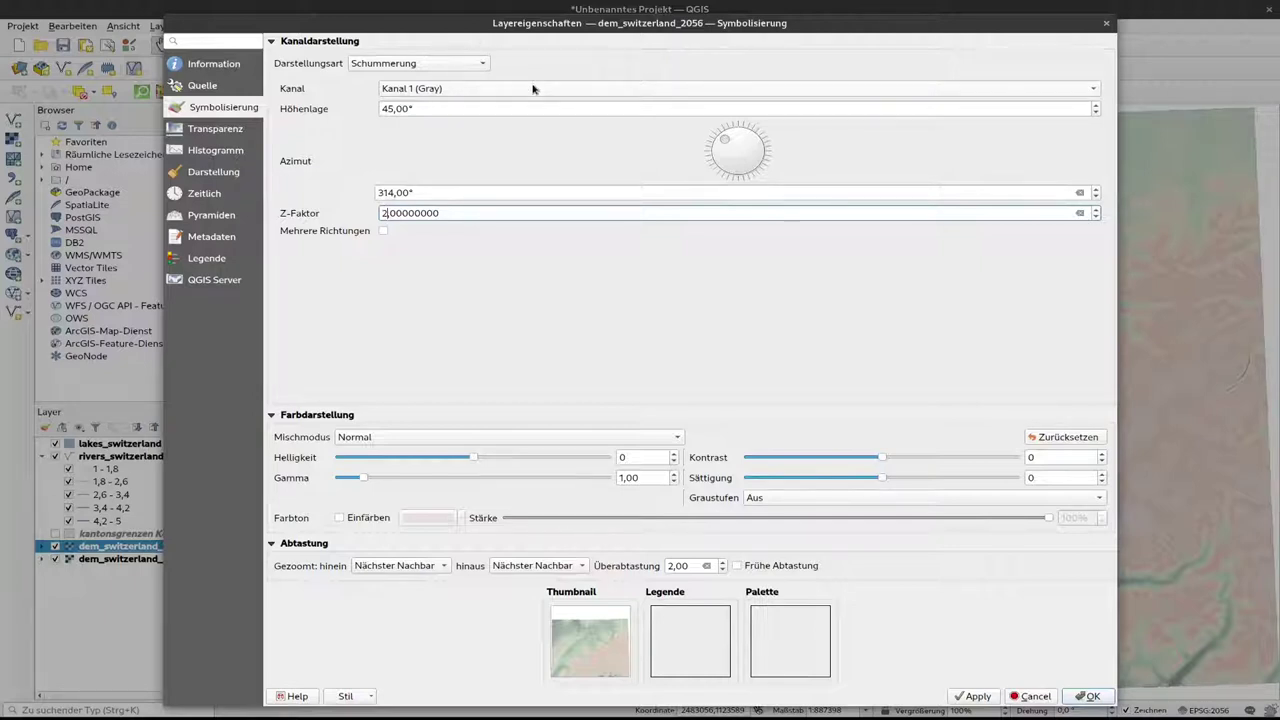
key(BackSpace)
text(1)
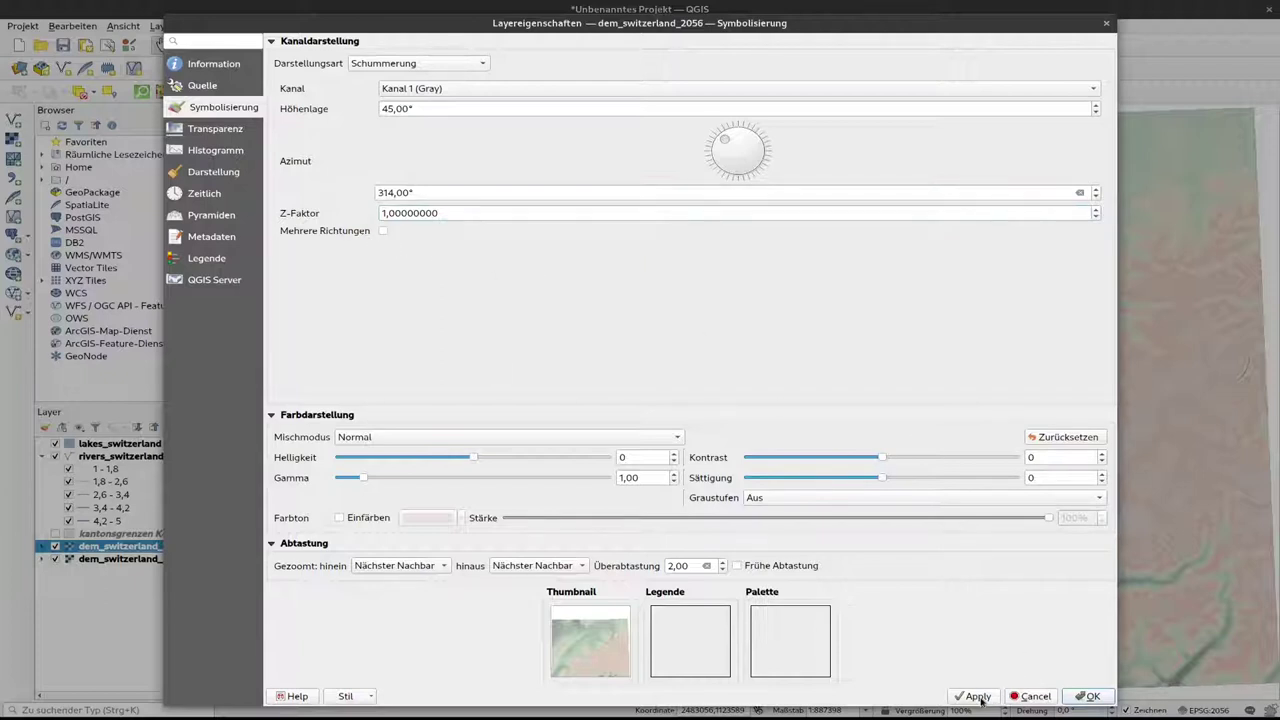
click(1087, 696)
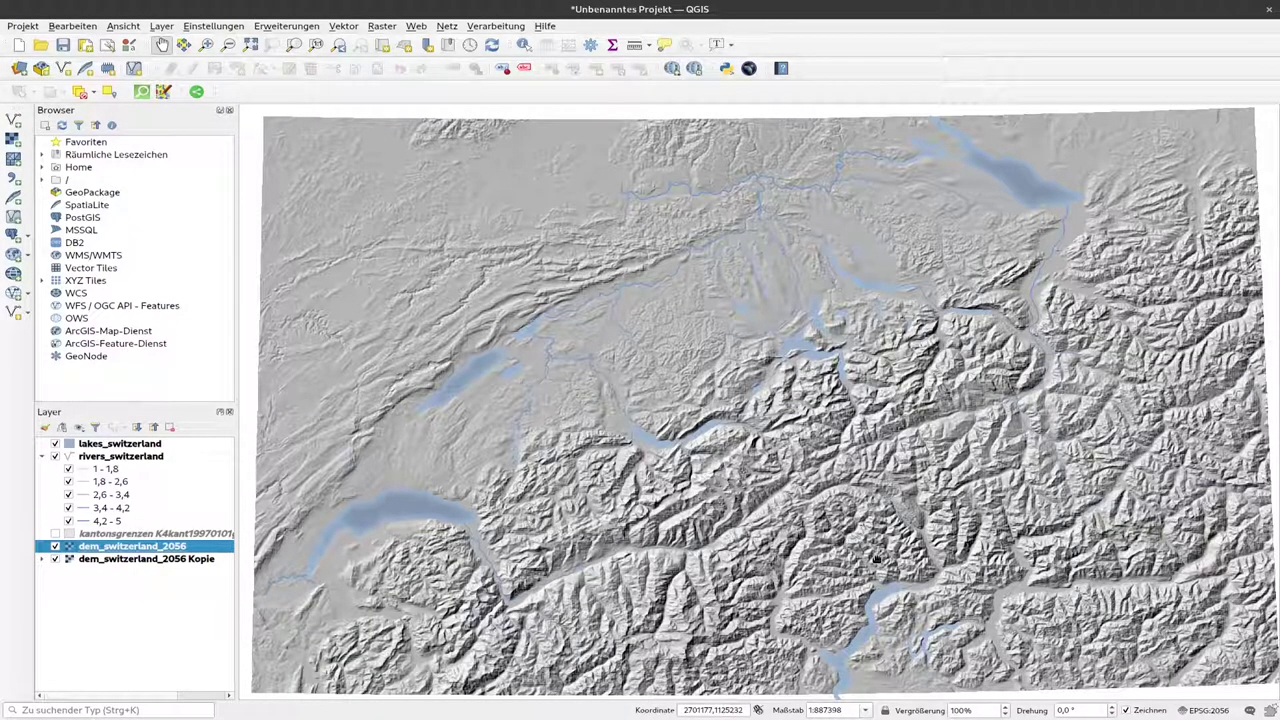
right_click(148, 547)
click(171, 536)
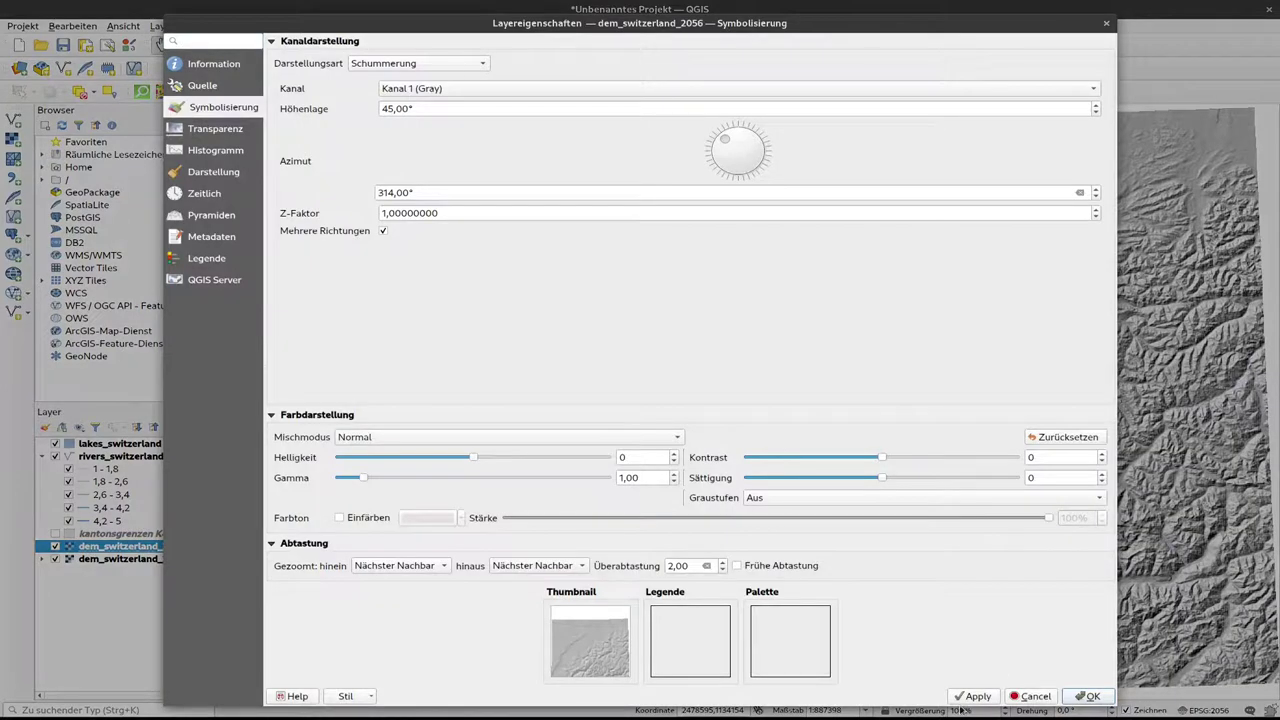
click(1086, 696)
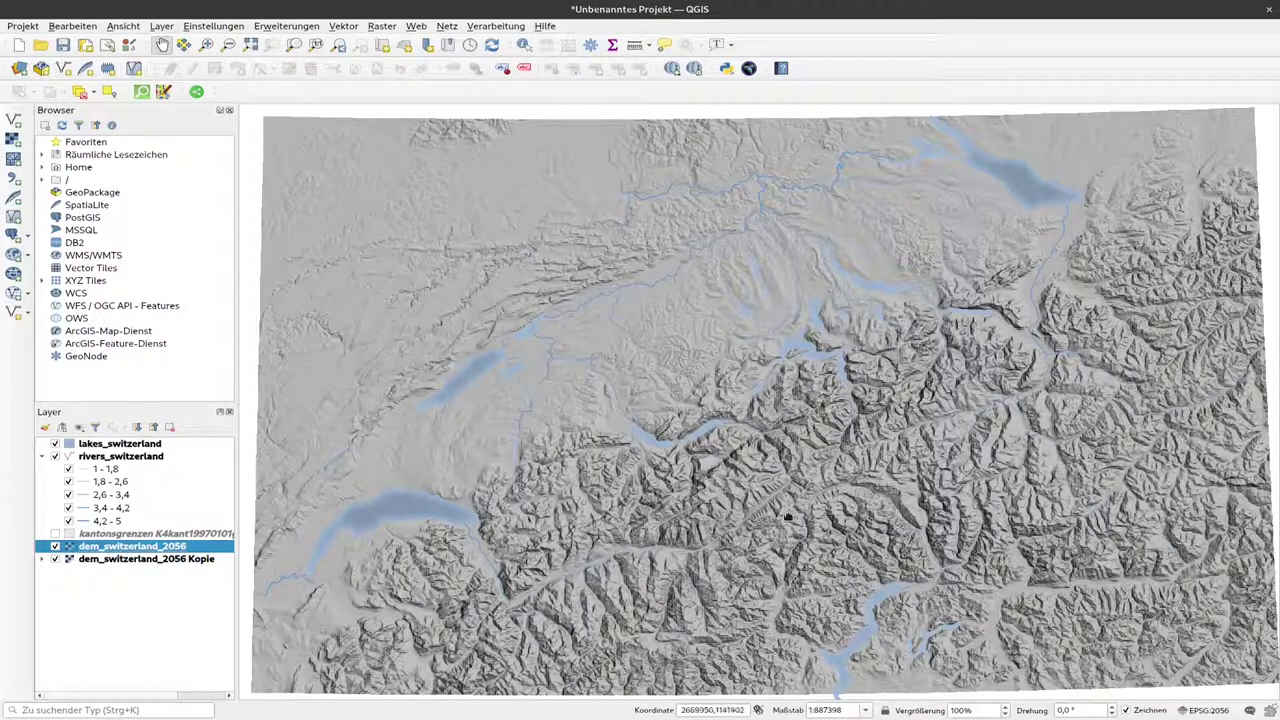
click(55, 547)
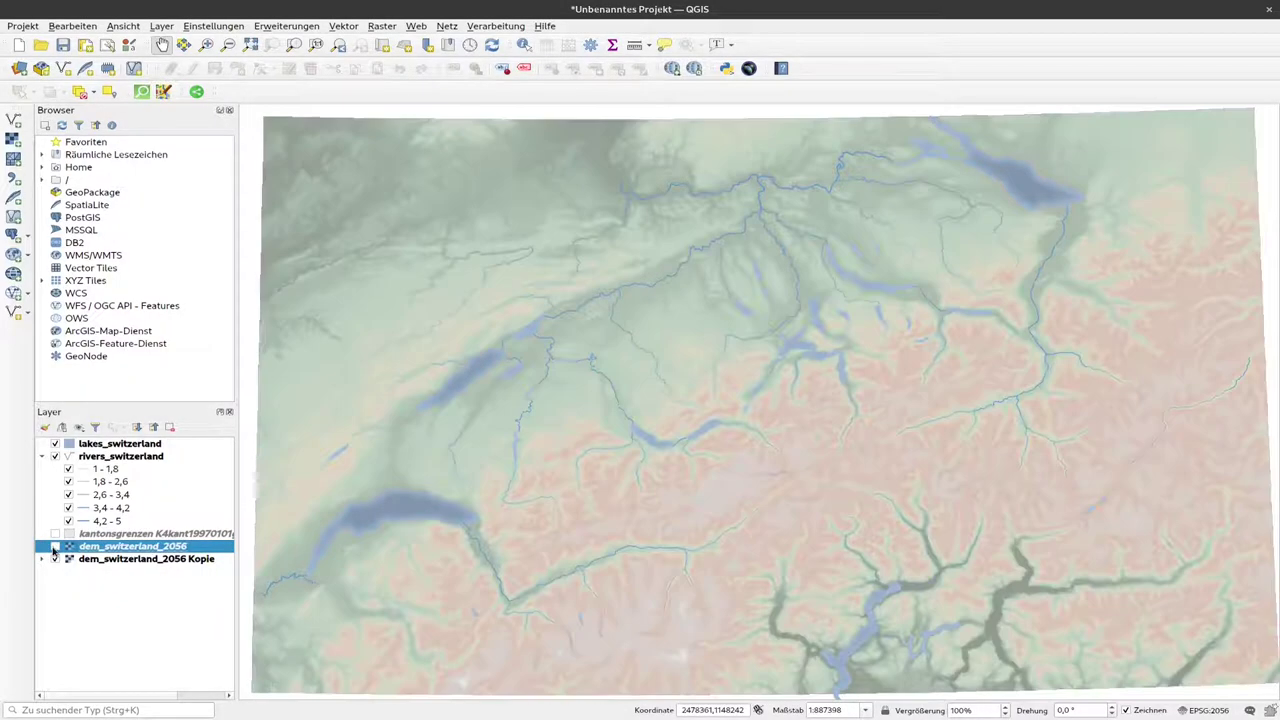
click(55, 547)
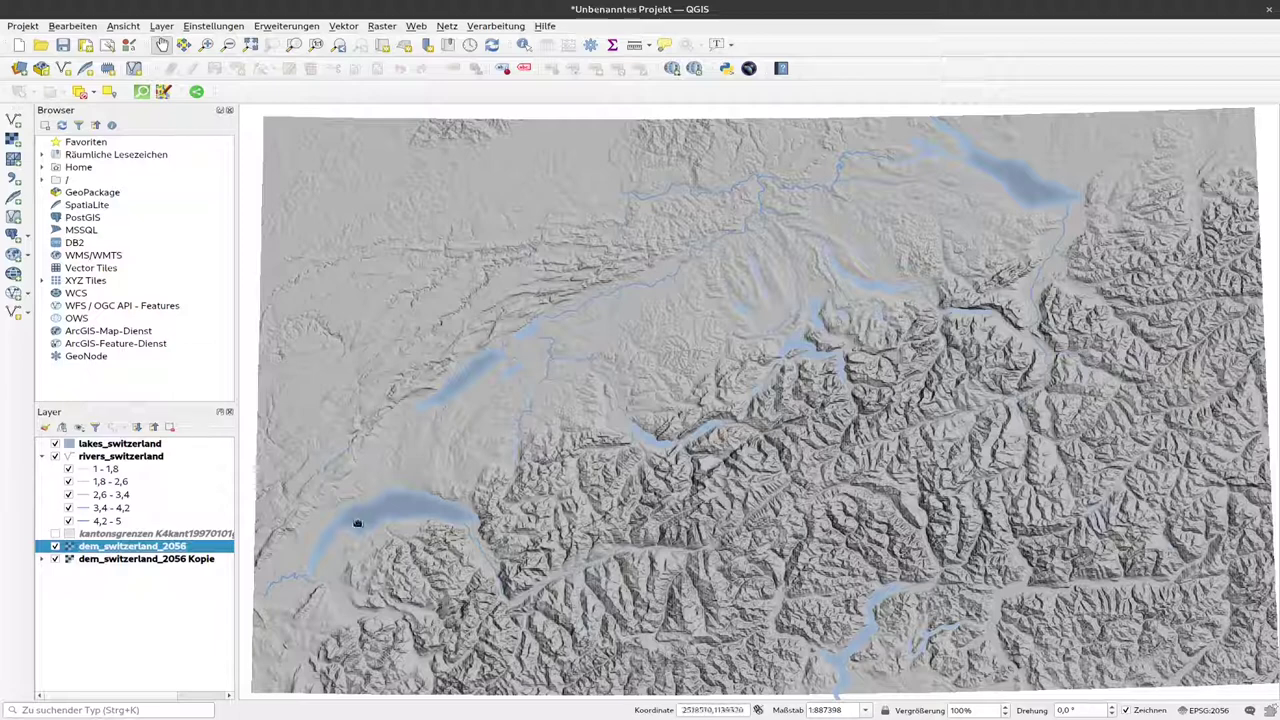
Step: Set the hillshade layer's blend mode to Multiplizieren with greyscale left off, and confirm
right_click(162, 552)
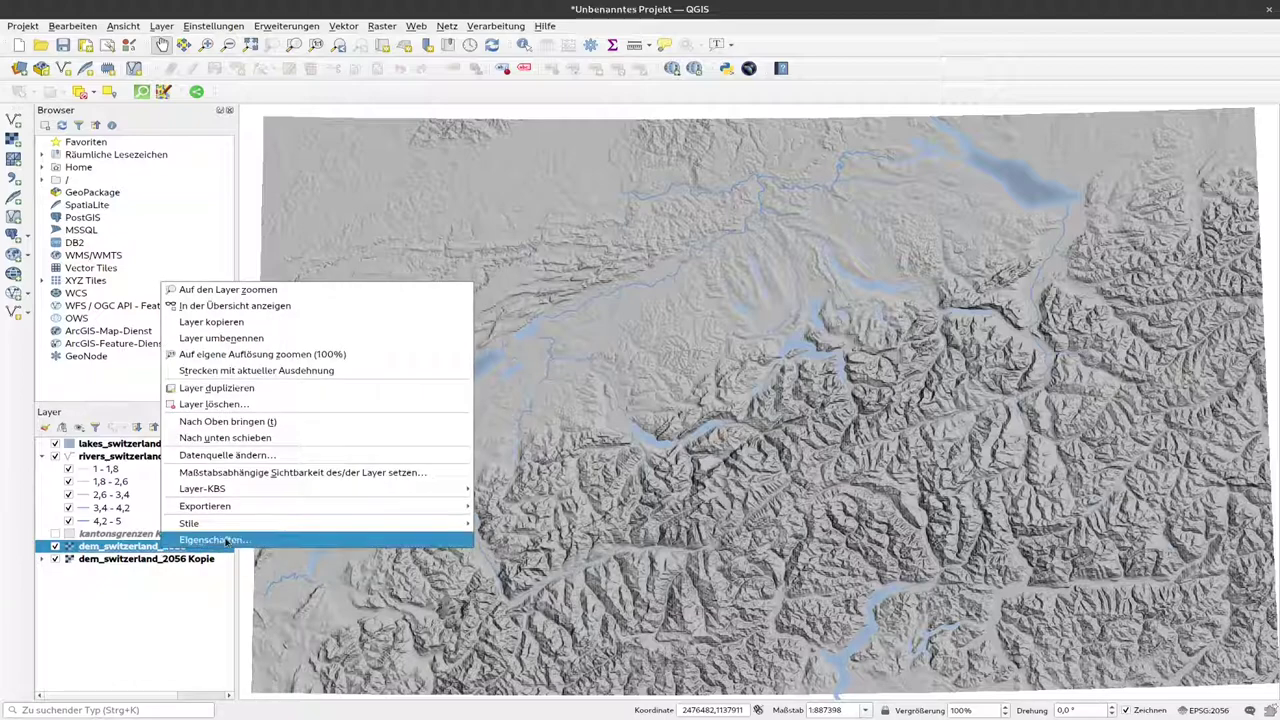
click(226, 541)
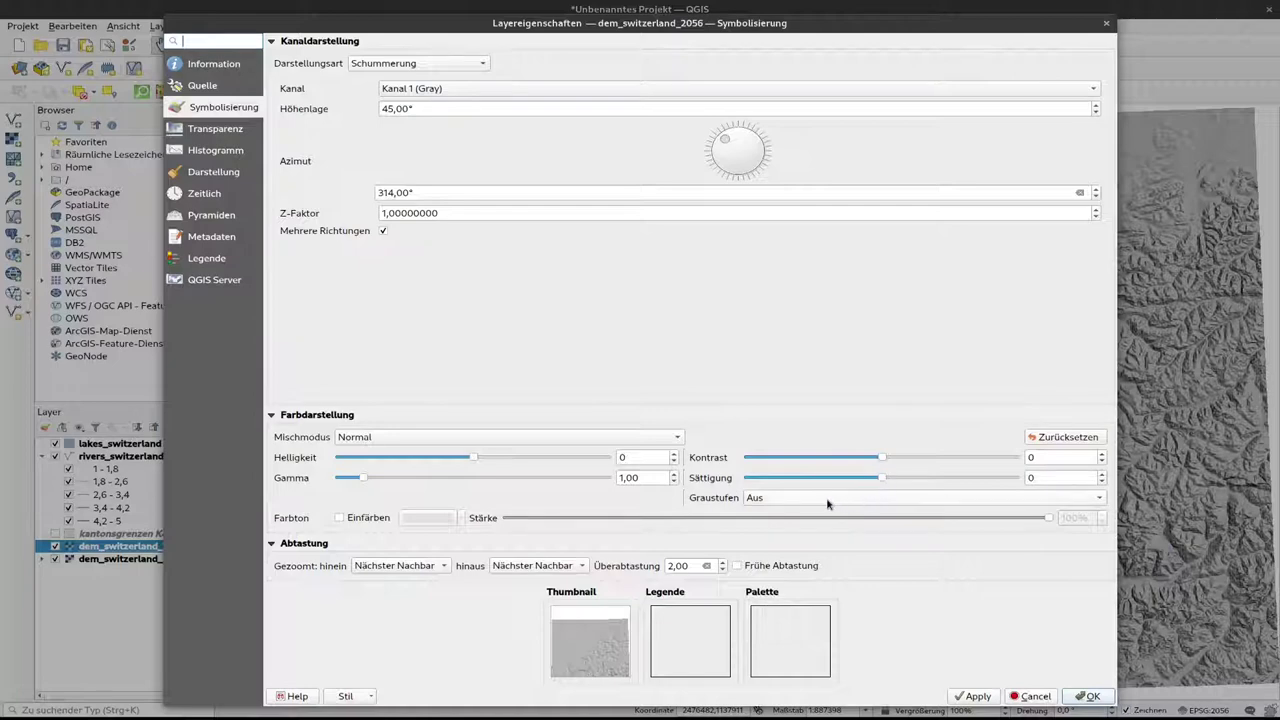
click(827, 499)
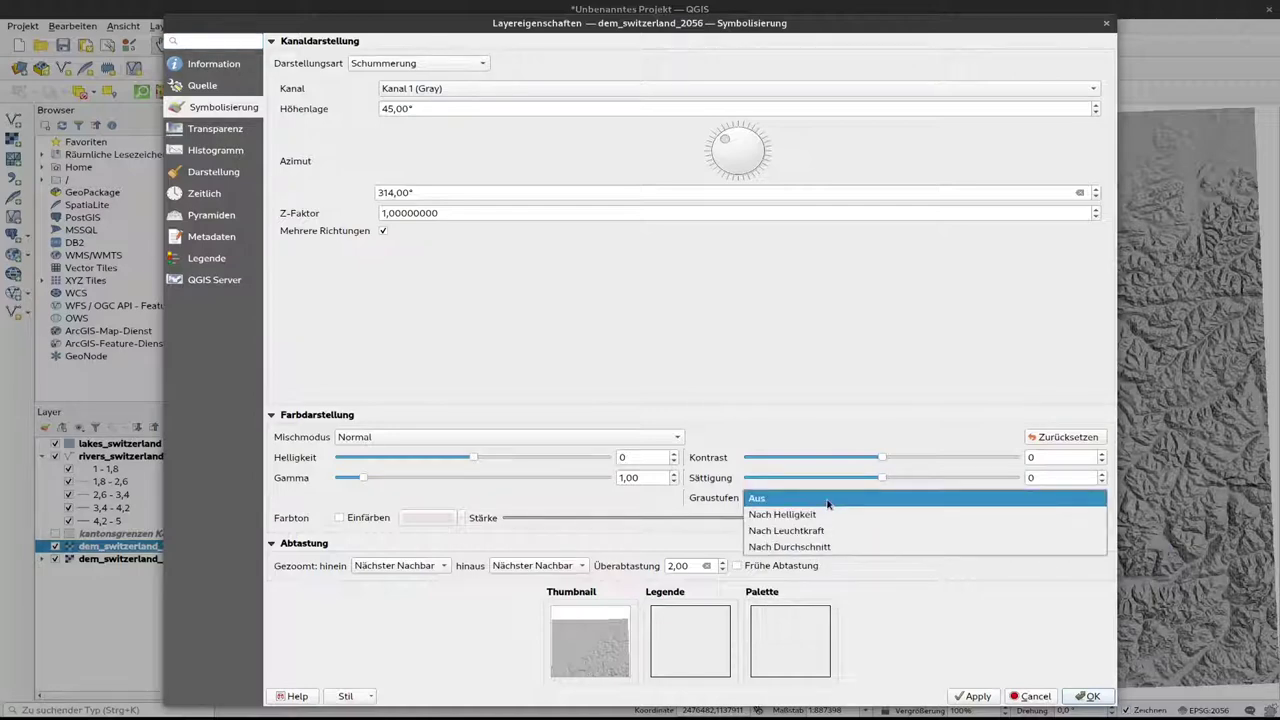
click(827, 500)
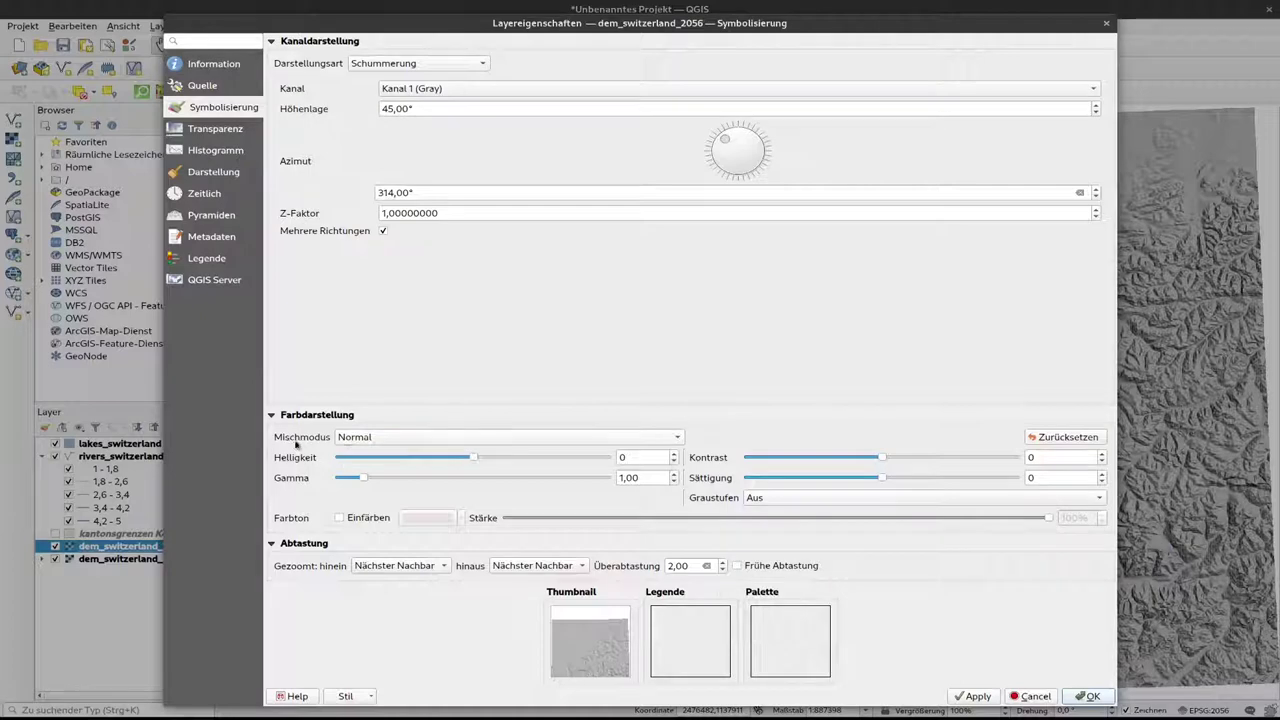
click(450, 444)
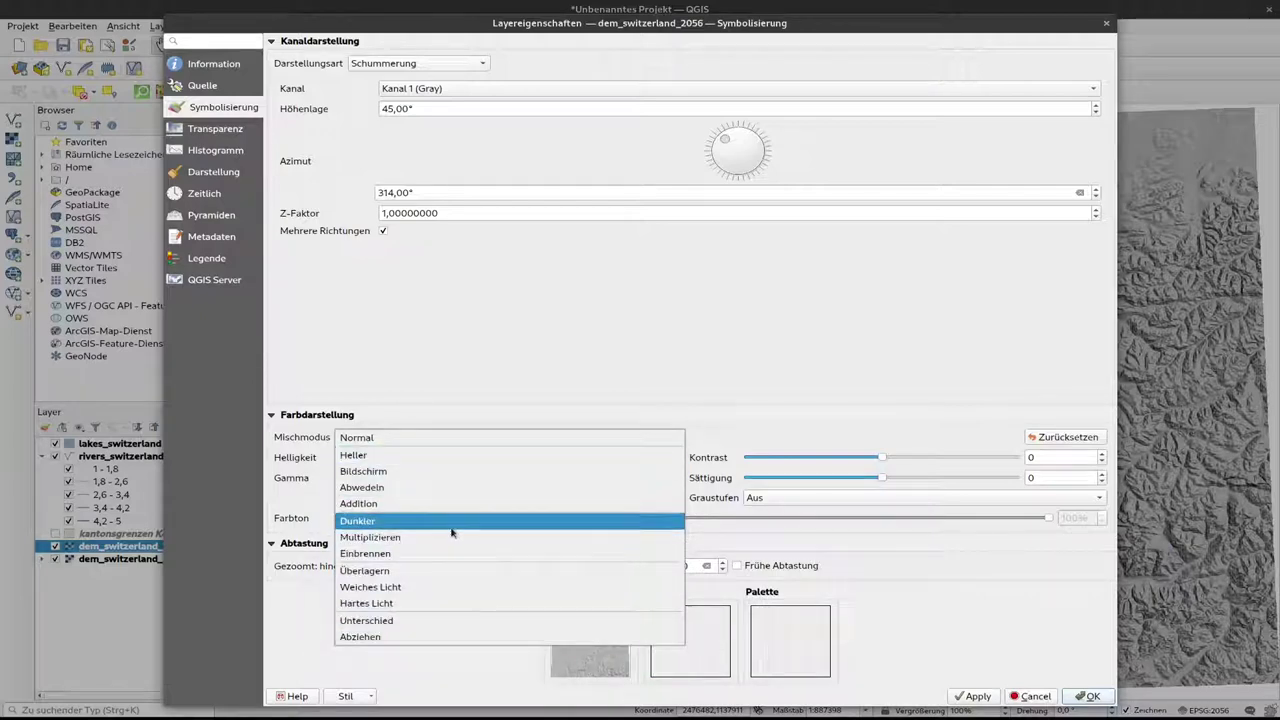
click(390, 539)
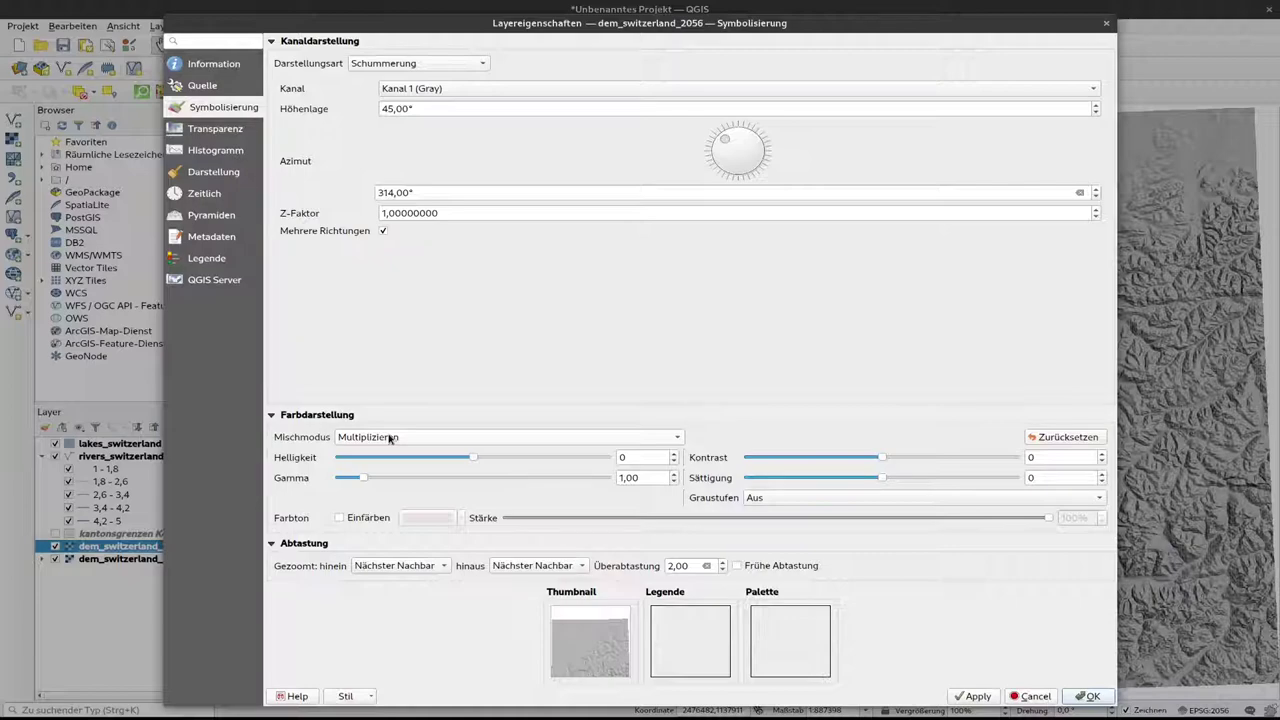
click(1090, 697)
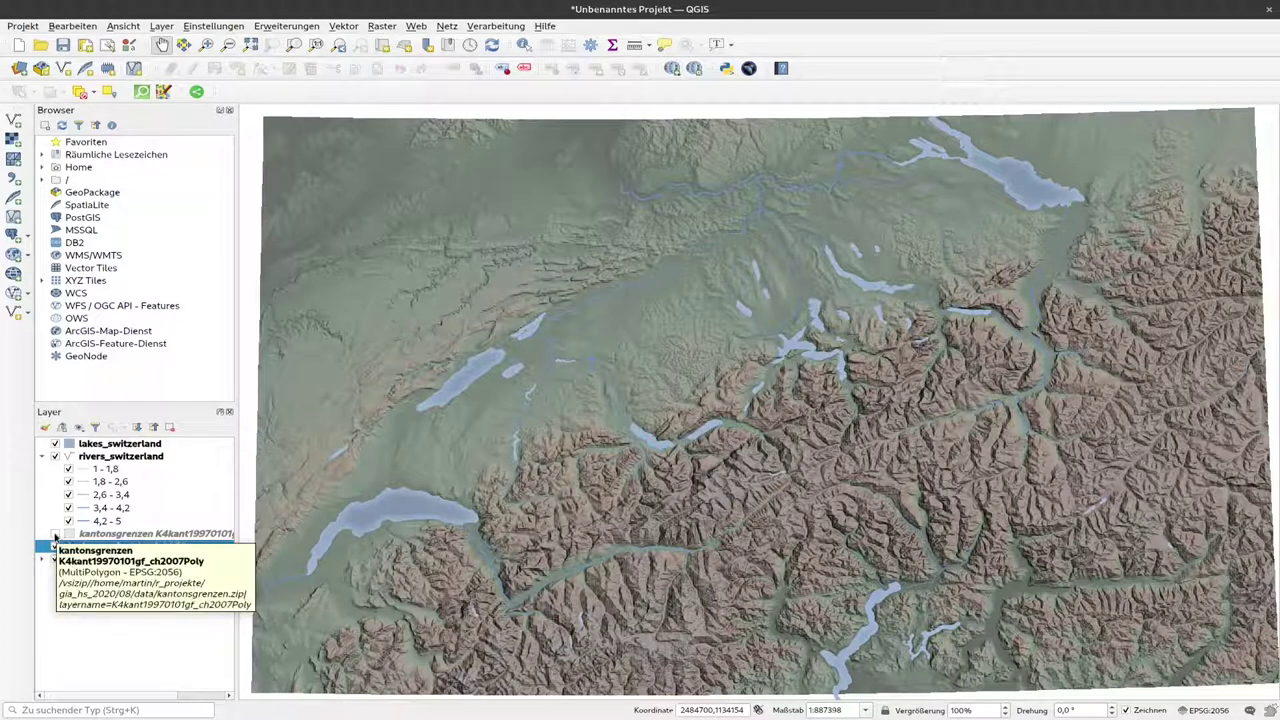
Step: Show kantonsgrenzen below the hillshade layer and hide dem_switzerland_2056 Kopie
click(55, 534)
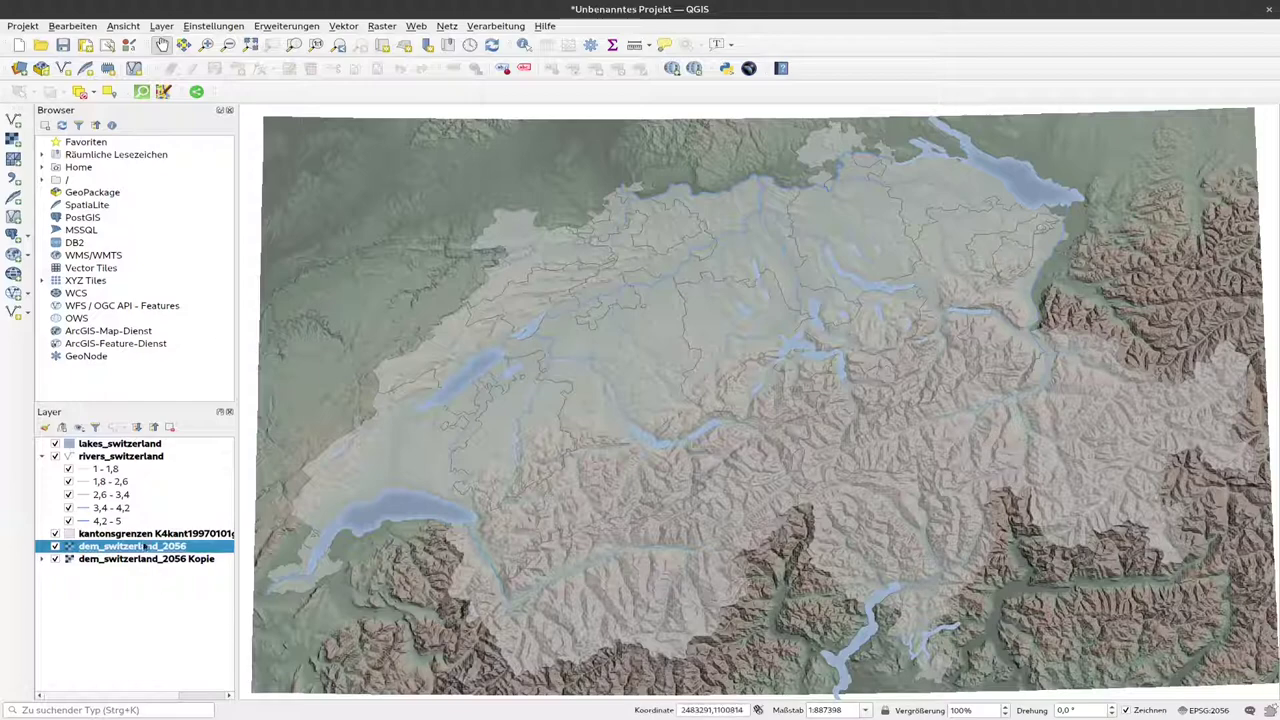
drag(147, 538, 149, 563)
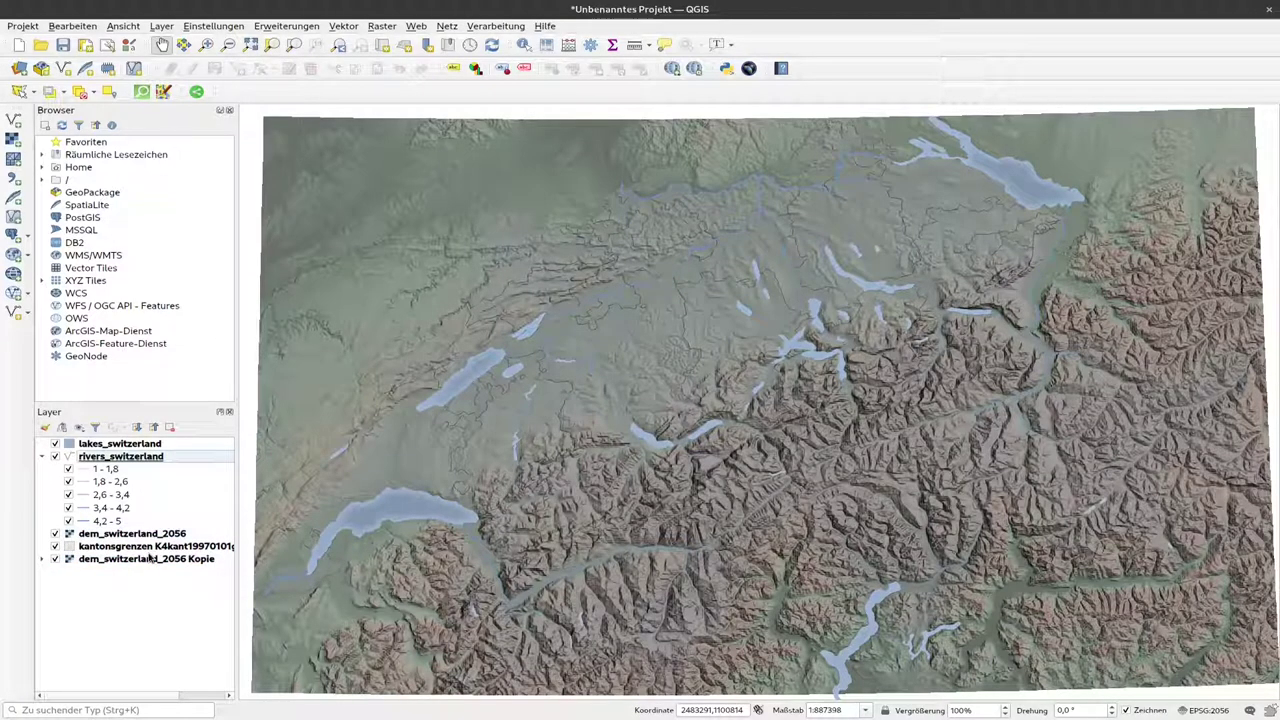
click(55, 560)
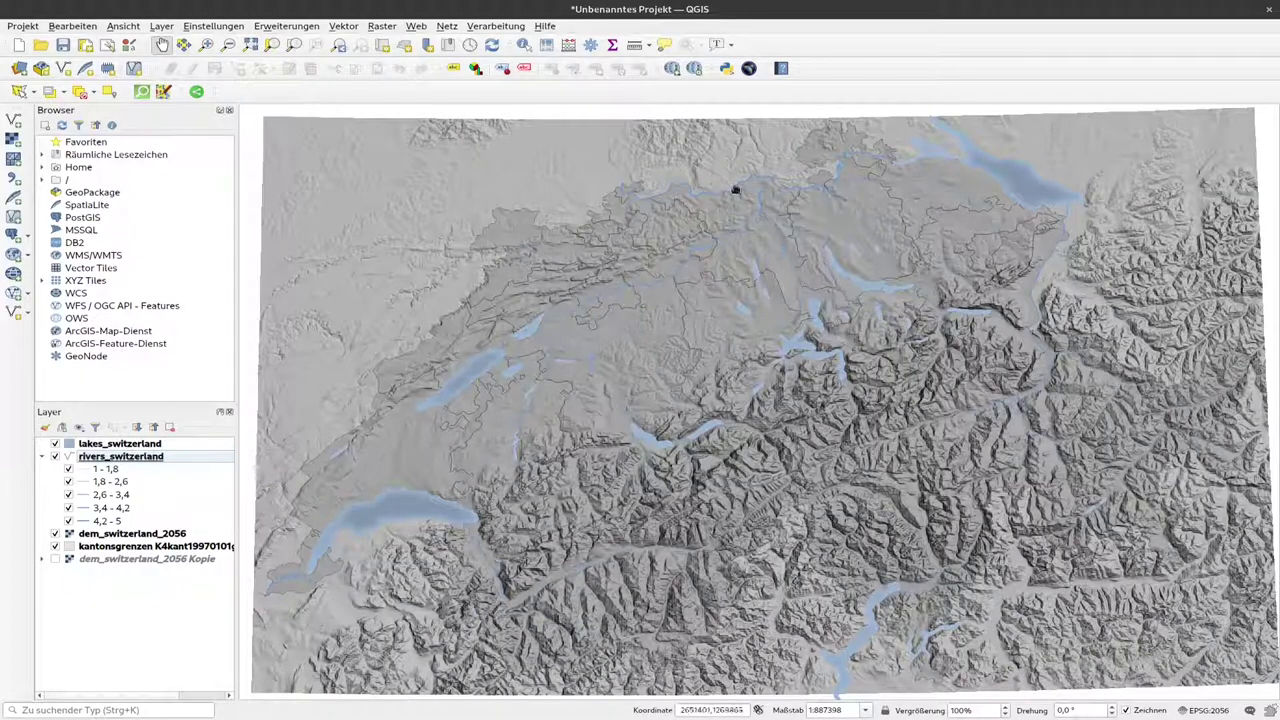
Step: Raise the kantonsgrenzen fill opacity (Deckkraft) to 67 % in its symbology and apply it
right_click(99, 548)
click(183, 537)
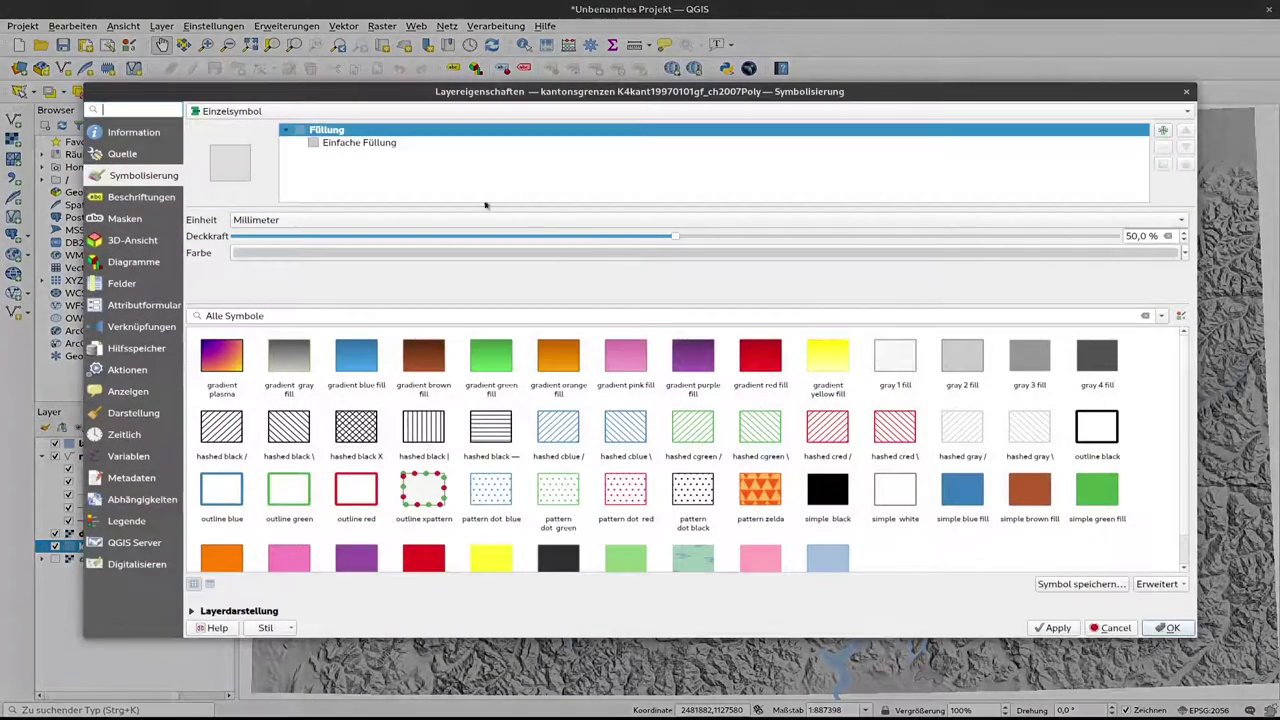
drag(678, 238, 828, 241)
click(1056, 627)
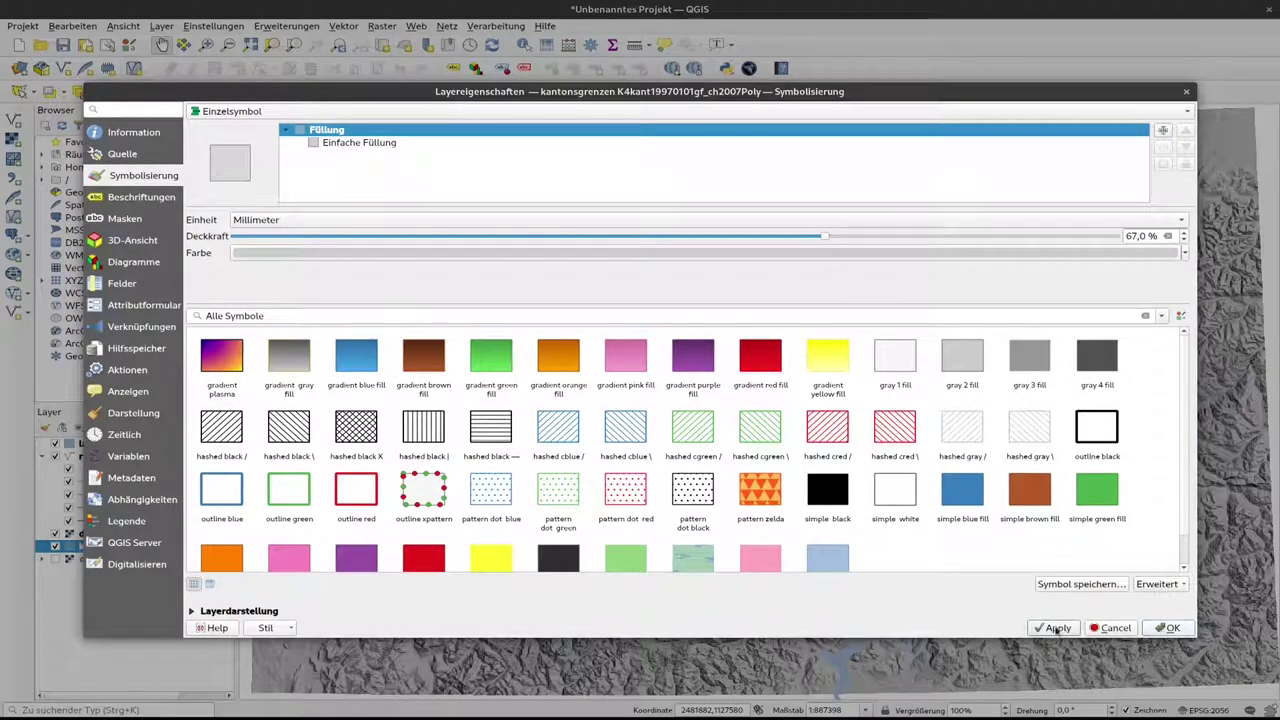
click(1166, 627)
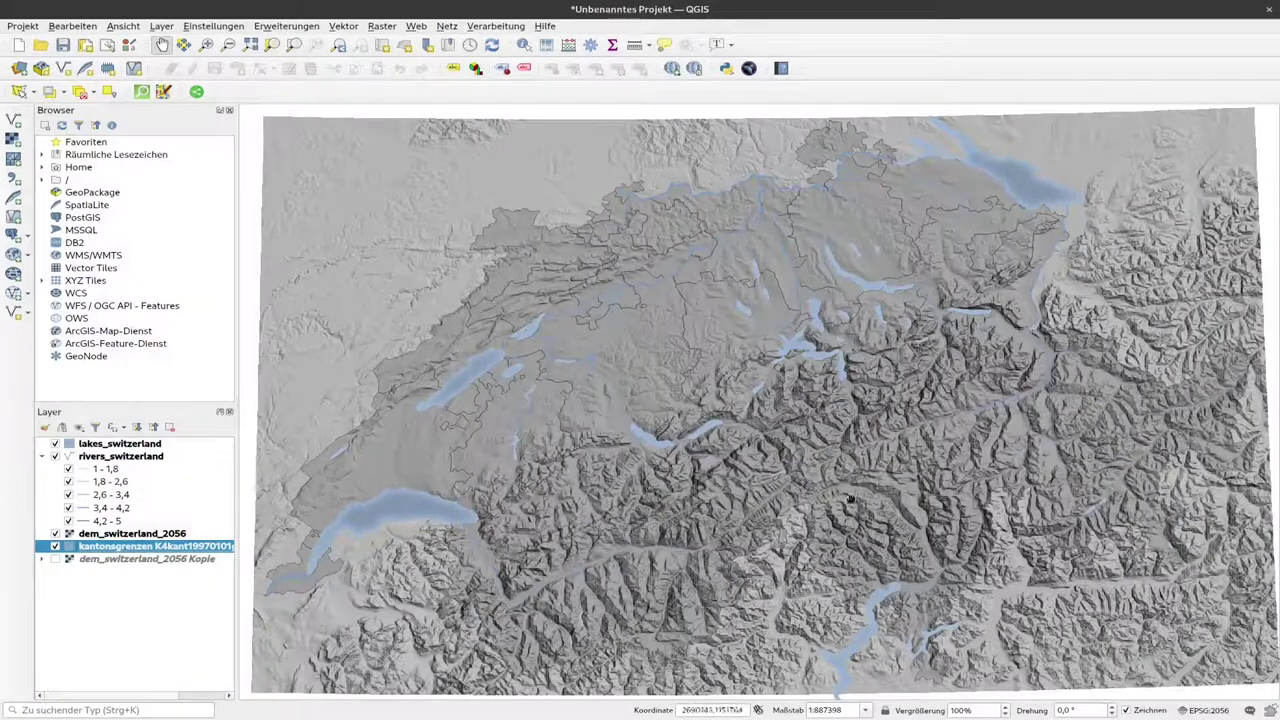
Step: Push the kantonsgrenzen Deckkraft slider up to 100 % and confirm with OK
double_click(163, 553)
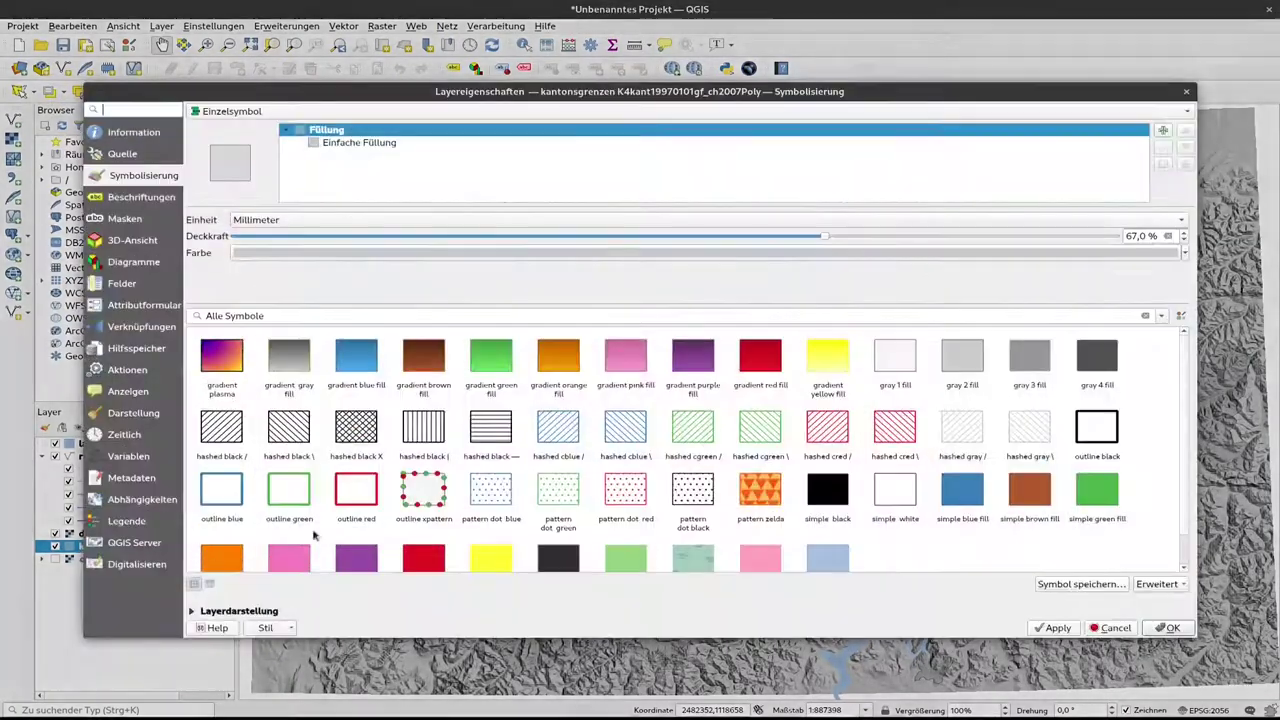
drag(828, 240, 1120, 240)
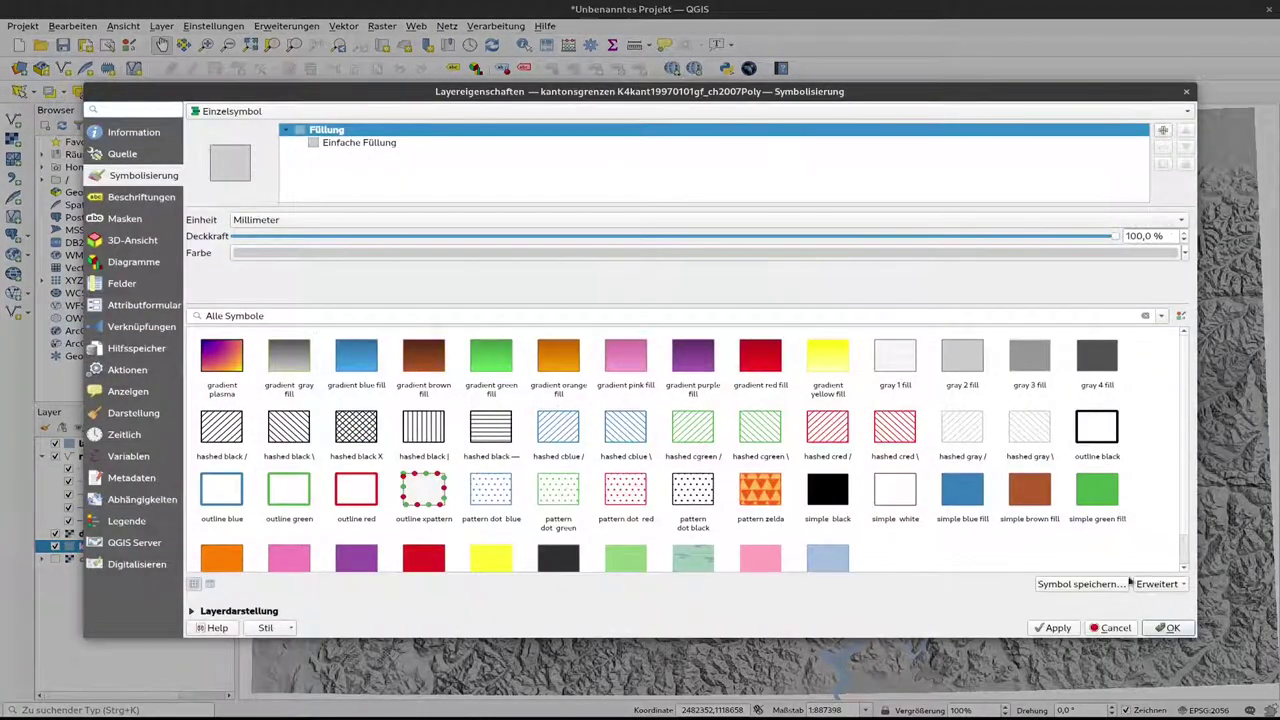
click(1168, 627)
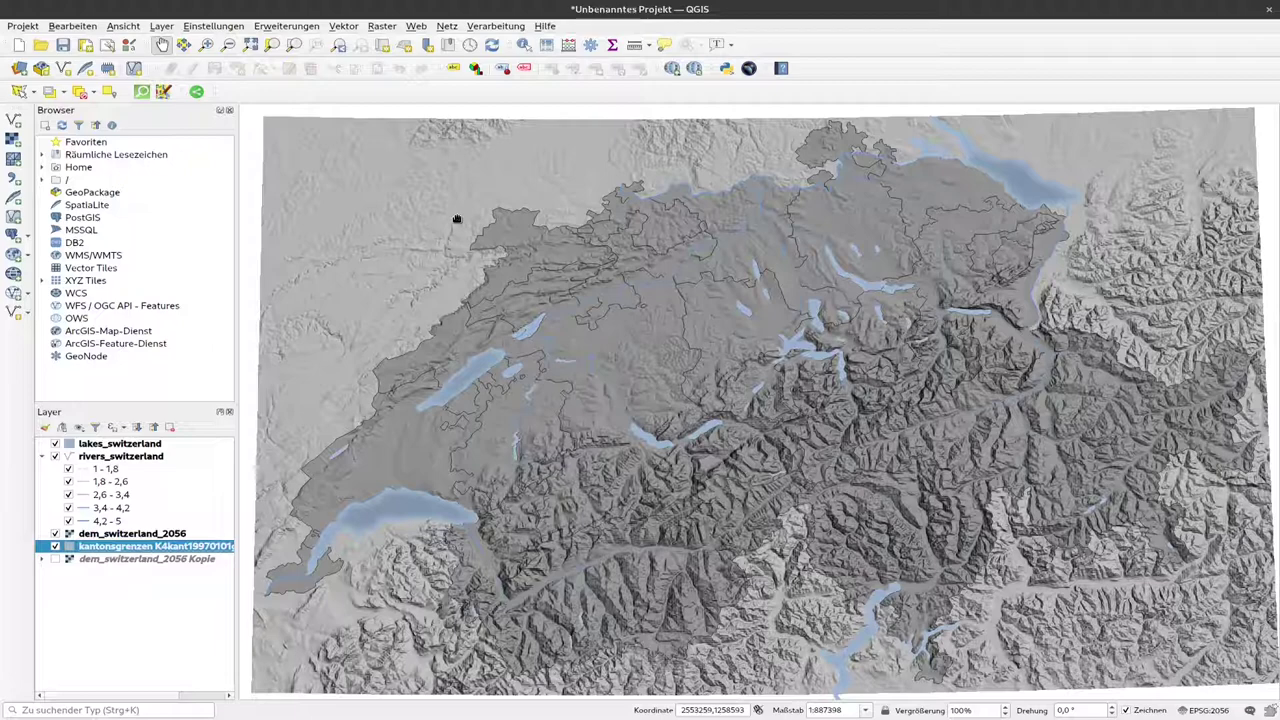
scroll(666, 420, up, 3)
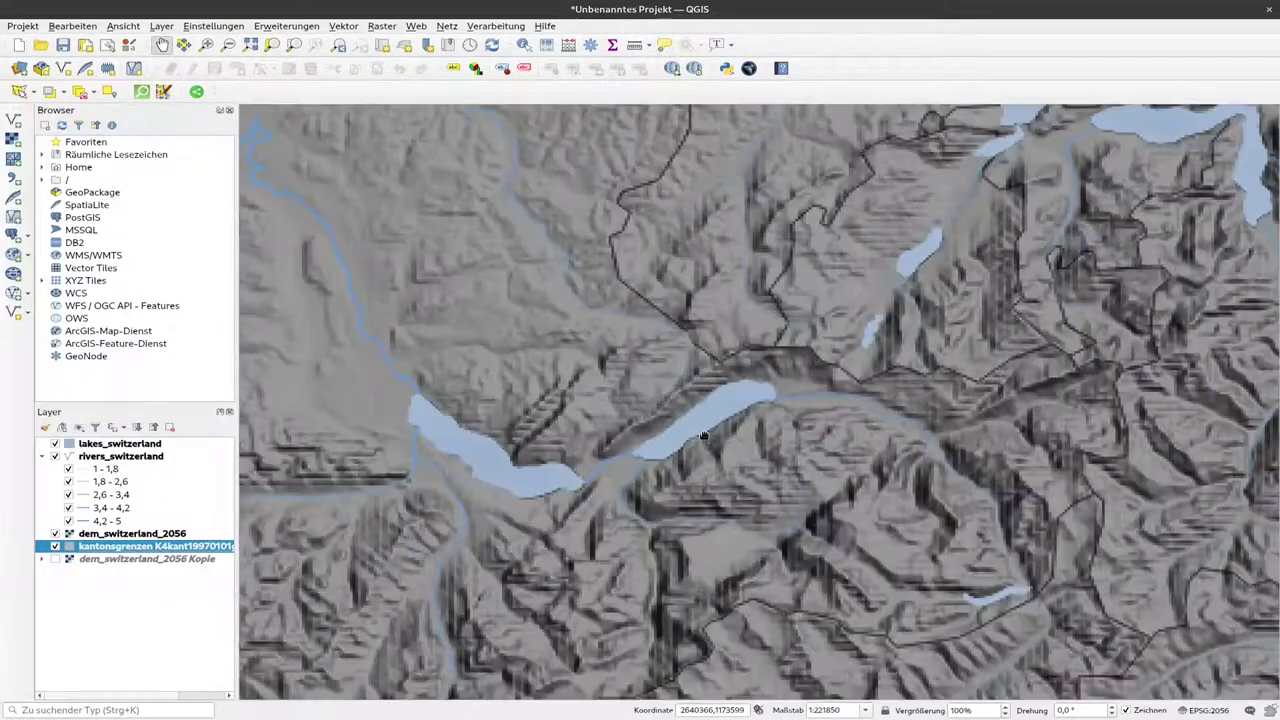
scroll(702, 430, down, 3)
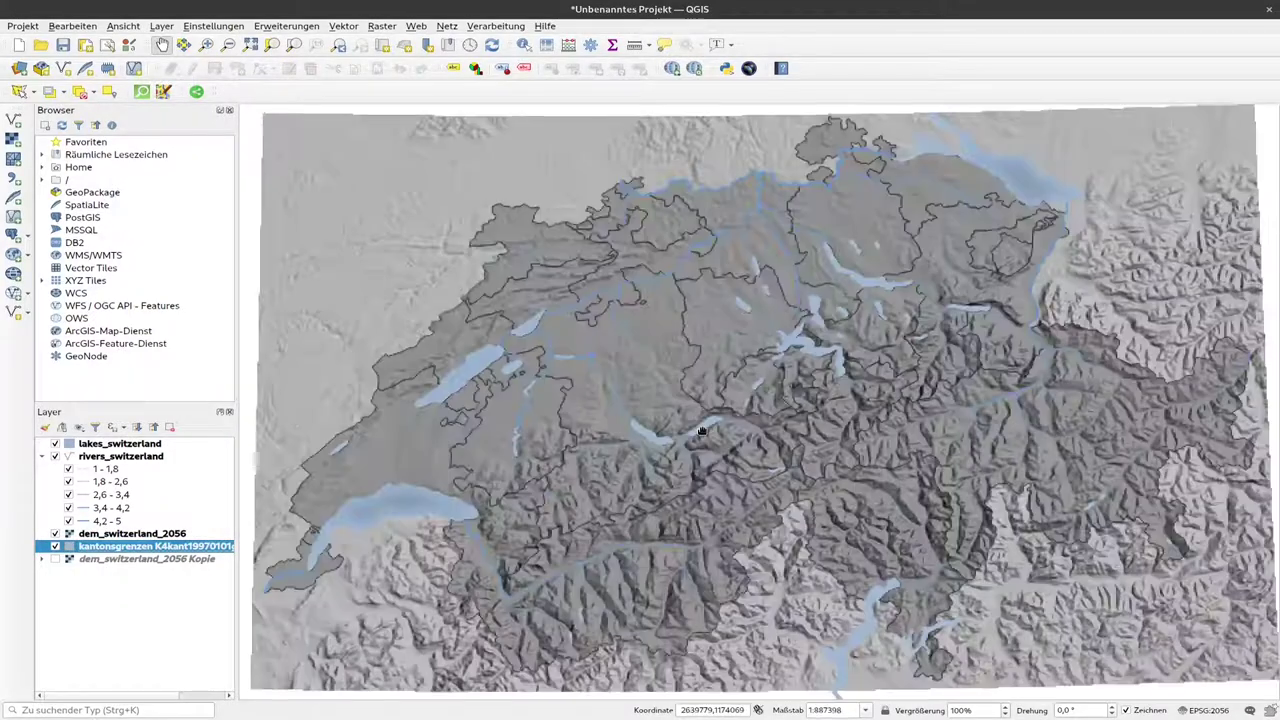